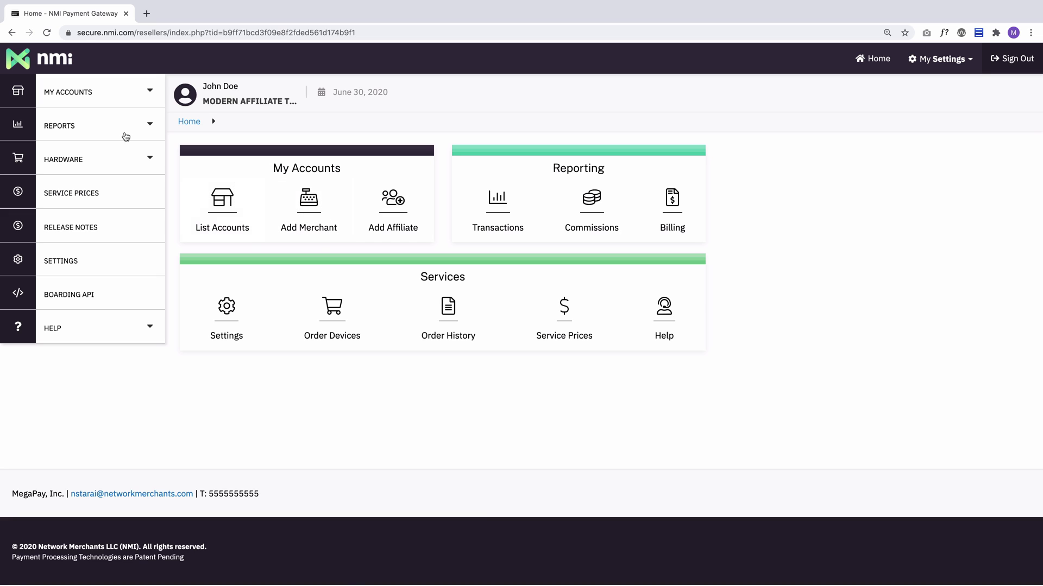
Start adding a new merchant account of the Standard type.
{"action": "left_click", "coordinate": [98, 91]}
{"action": "left_click", "coordinate": [308, 199]}
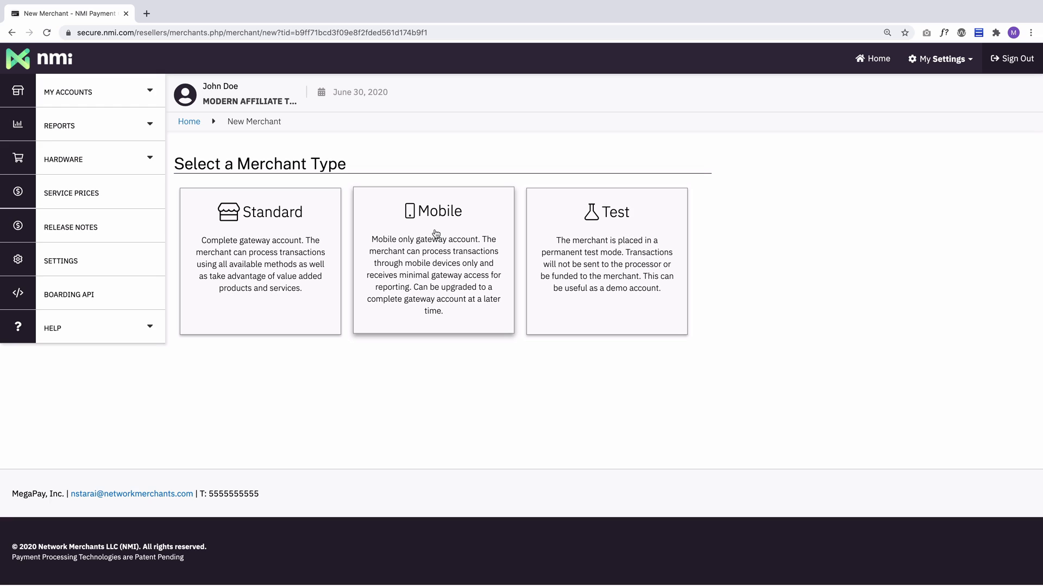
{"action": "left_click", "coordinate": [259, 251]}
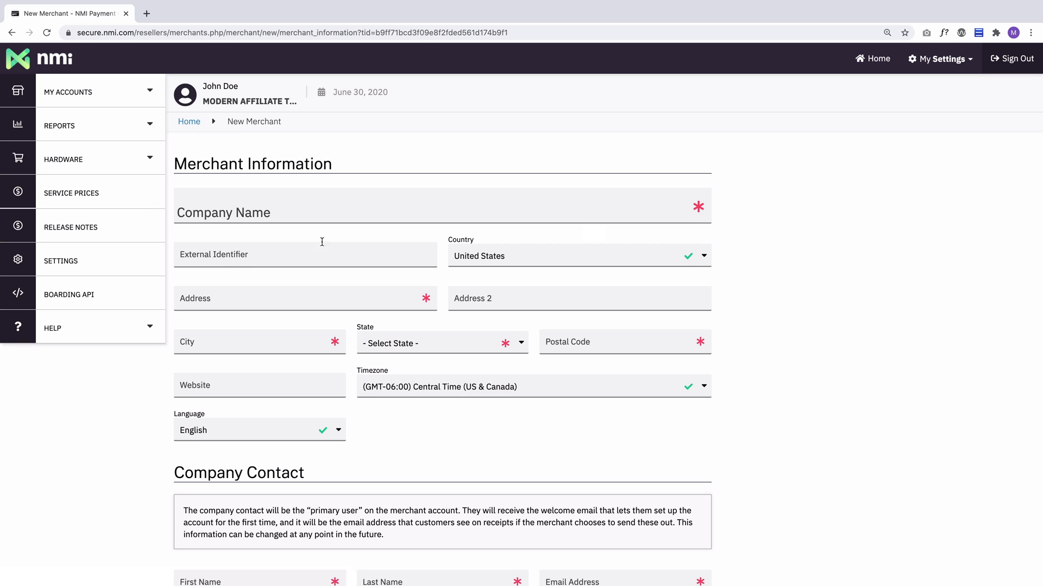
Enter the company name Example Company in the merchant information form.
{"action": "scroll", "coordinate": [396, 429], "scroll_direction": "down", "scroll_amount": 6}
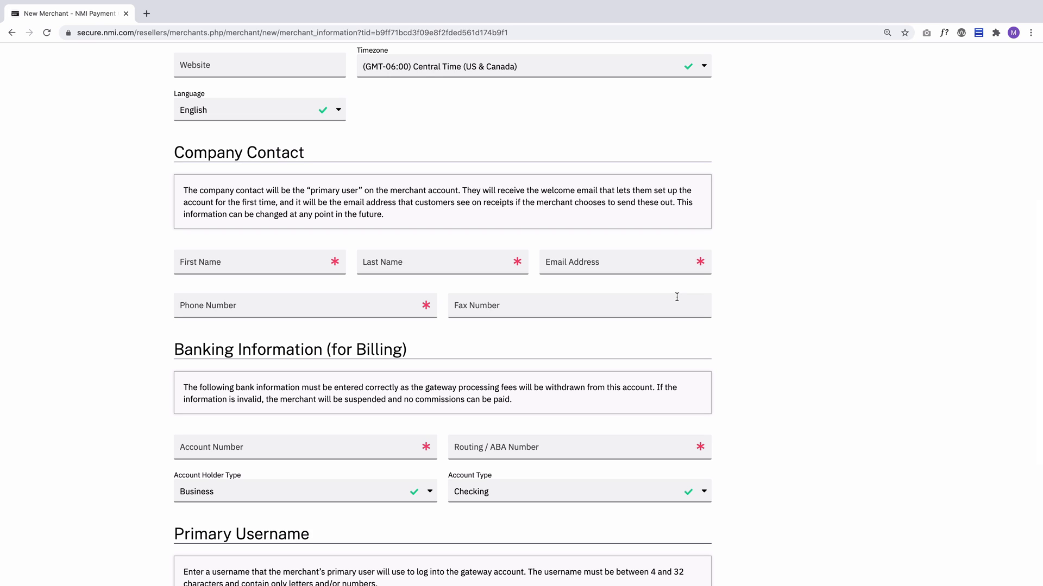
{"action": "scroll", "coordinate": [676, 297], "scroll_direction": "down", "scroll_amount": 5}
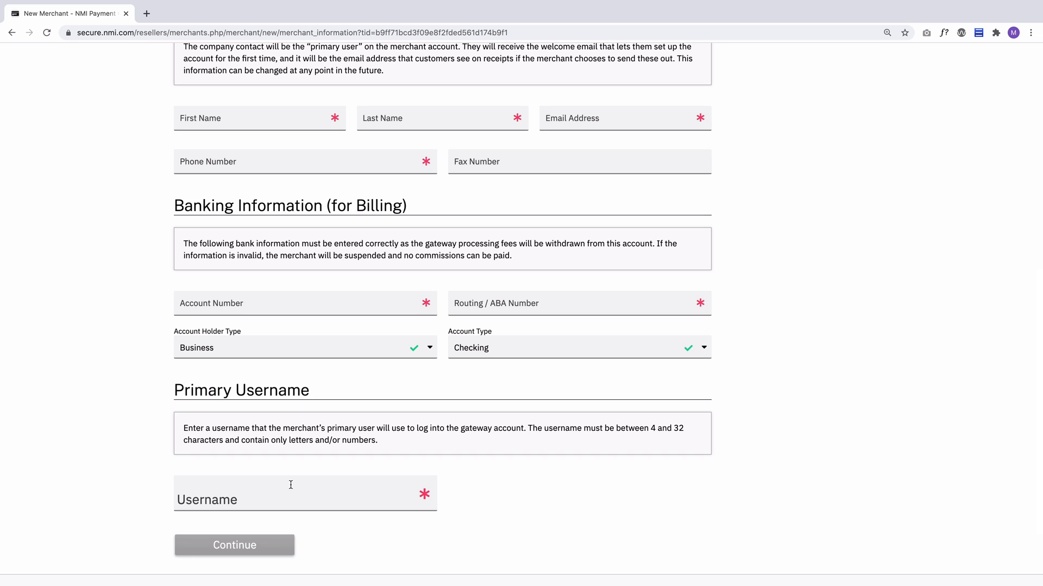
{"action": "scroll", "coordinate": [445, 267], "scroll_direction": "up", "scroll_amount": 1}
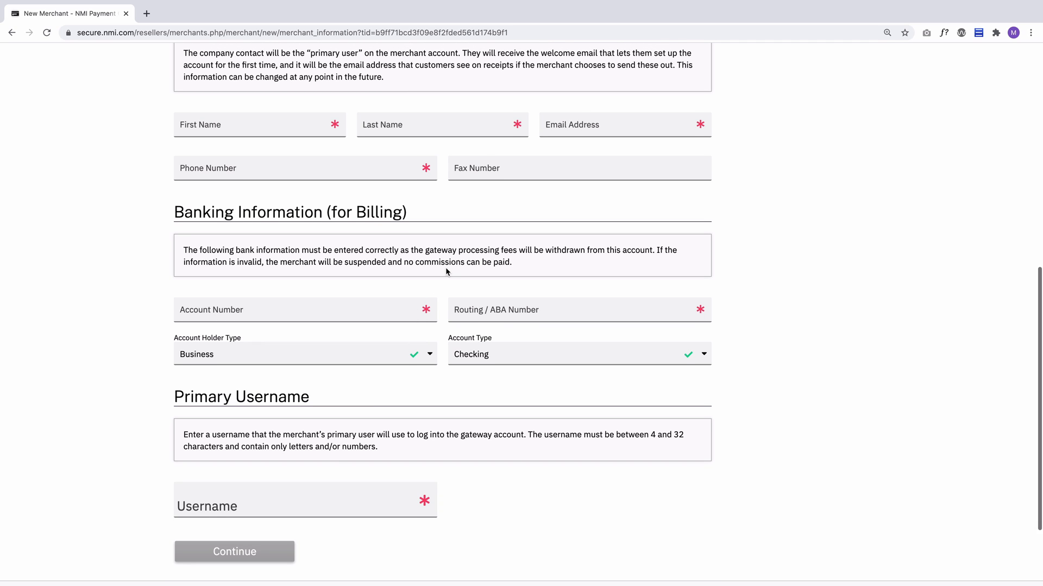
{"action": "scroll", "coordinate": [445, 267], "scroll_direction": "up", "scroll_amount": 10}
{"action": "type", "text": "Example Compant"}
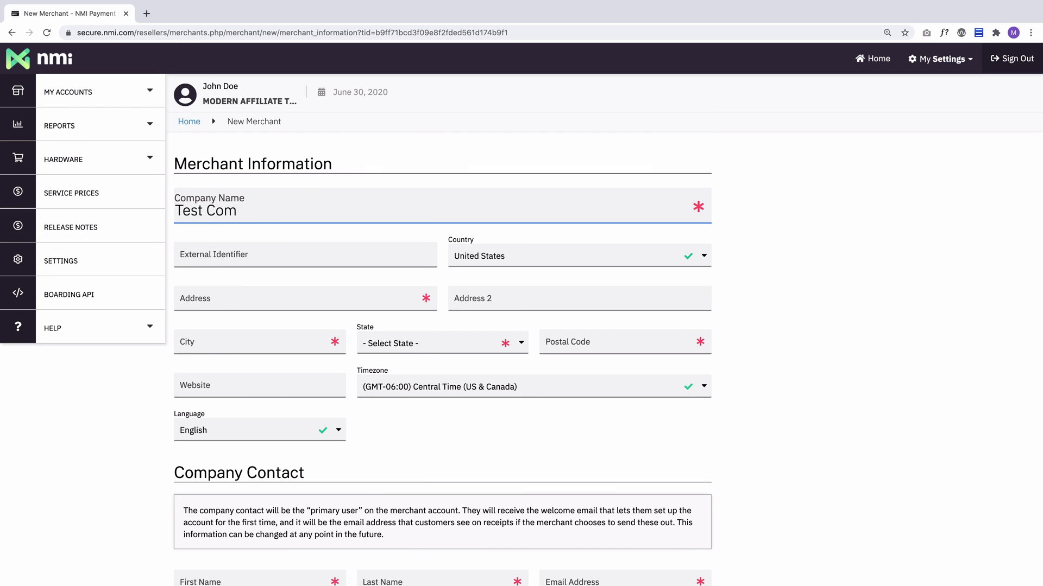
{"action": "key", "text": "BackSpace"}
{"action": "type", "text": "y"}
Set the external identifier to Something Else and fill in the merchant's street address and city.
{"action": "key", "text": "Tab"}
{"action": "key", "text": "Tab"}
{"action": "key", "text": "Tab"}
{"action": "key", "text": "shift+Tab"}
{"action": "key", "text": "shift+Tab"}
{"action": "type", "text": "Something Else"}
{"action": "key", "text": "Tab"}
{"action": "key", "text": "Tab"}
{"action": "type", "text": "123 Fake St"}
{"action": "key", "text": "Tab"}
{"action": "key", "text": "Tab"}
{"action": "type", "text": "Chicag"}
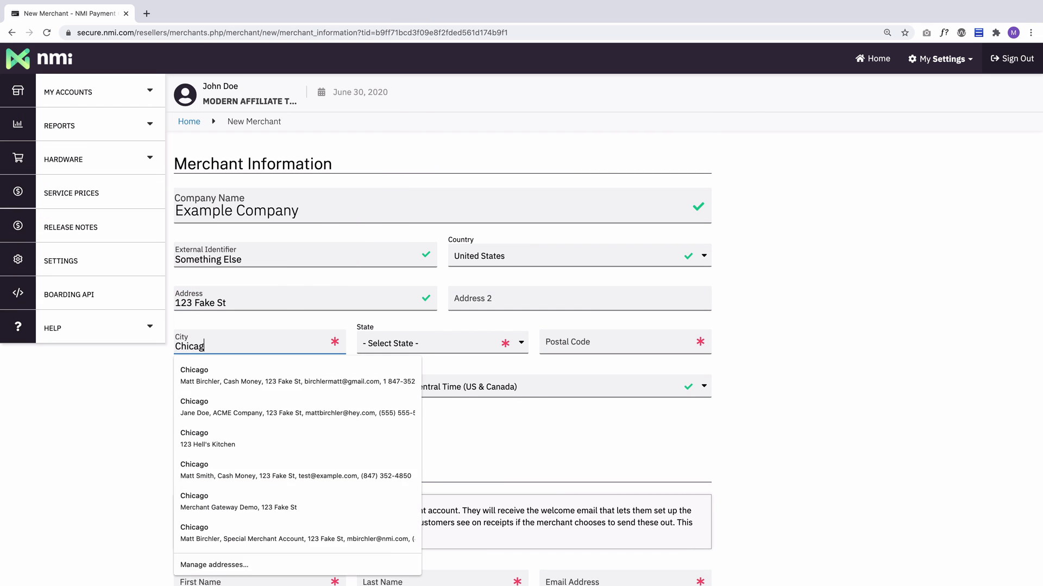
{"action": "type", "text": "ohttps://example.com"}
{"action": "left_click", "coordinate": [449, 412]}
{"action": "key", "text": "Tab"}
{"action": "key", "text": "Tab"}
Fill in the company contact's first name, last name, e-mail address and phone number.
{"action": "type", "text": "Jane"}
{"action": "key", "text": "Tab"}
{"action": "type", "text": "Doe"}
{"action": "key", "text": "Tab"}
{"action": "type", "text": "jane@doe.com"}
{"action": "key", "text": "Tab"}
{"action": "type", "text": "555-555-5555"}
{"action": "key", "text": "Tab"}
{"action": "key", "text": "Tab"}
Enter the billing bank account number and routing number.
{"action": "type", "text": "123123123"}
{"action": "key", "text": "Tab"}
{"action": "type", "text": "123123123"}
{"action": "key", "text": "Tab"}
{"action": "key", "text": "Tab"}
{"action": "key", "text": "Tab"}
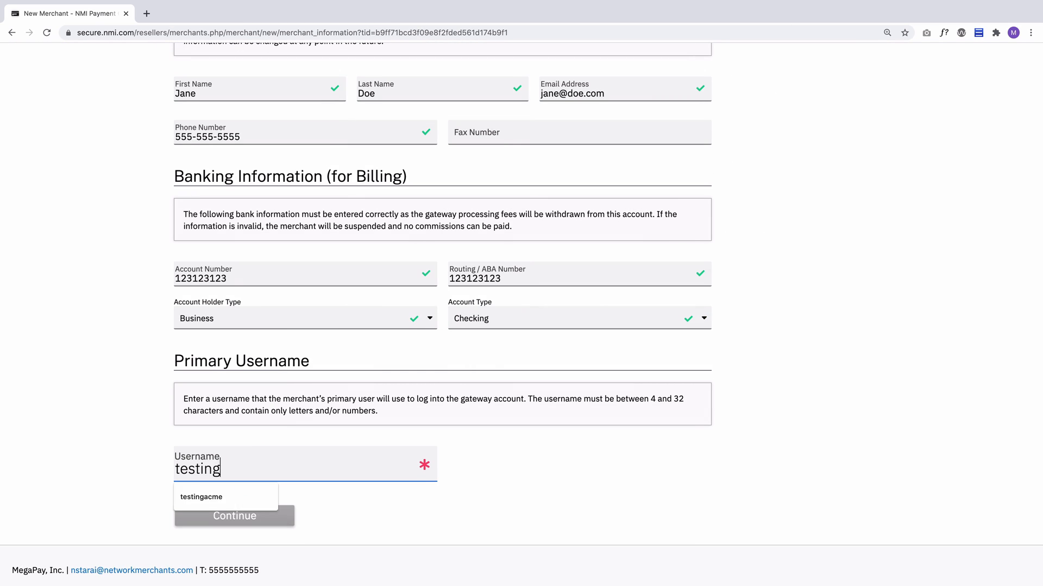
Enter the primary username for the merchant and continue to the processing services.
{"action": "type", "text": "sout"}
{"action": "left_click", "coordinate": [397, 513]}
{"action": "left_click", "coordinate": [248, 515]}
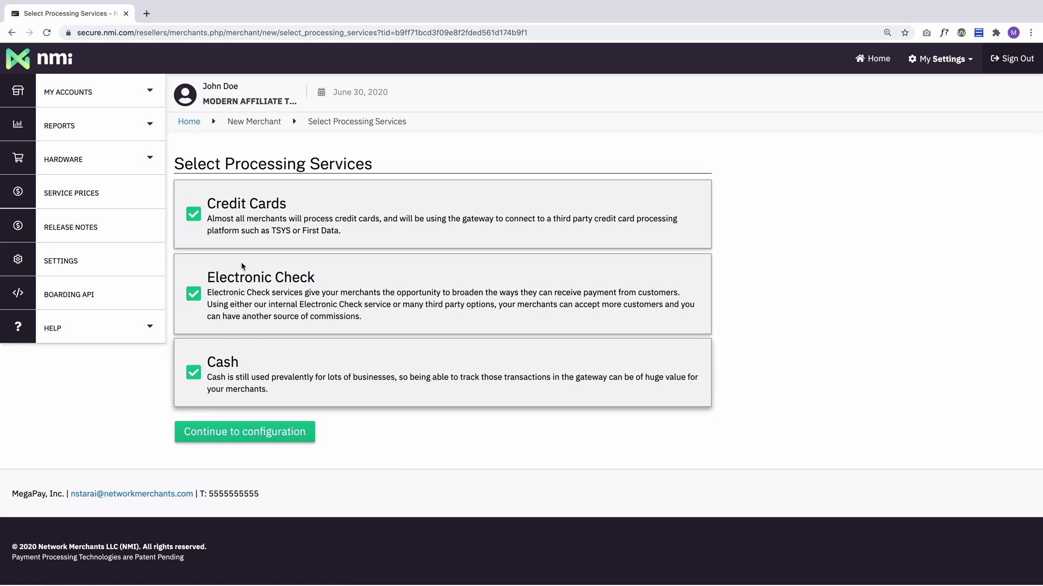
Toggle the Electronic Check and Cash processing services off and back on.
{"action": "left_click", "coordinate": [251, 283]}
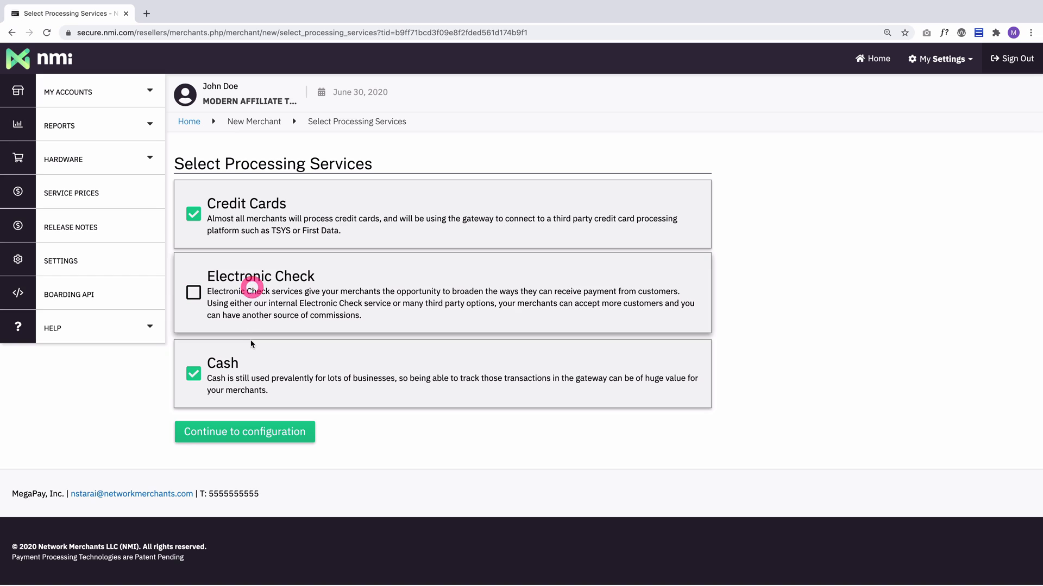
{"action": "left_click", "coordinate": [251, 346]}
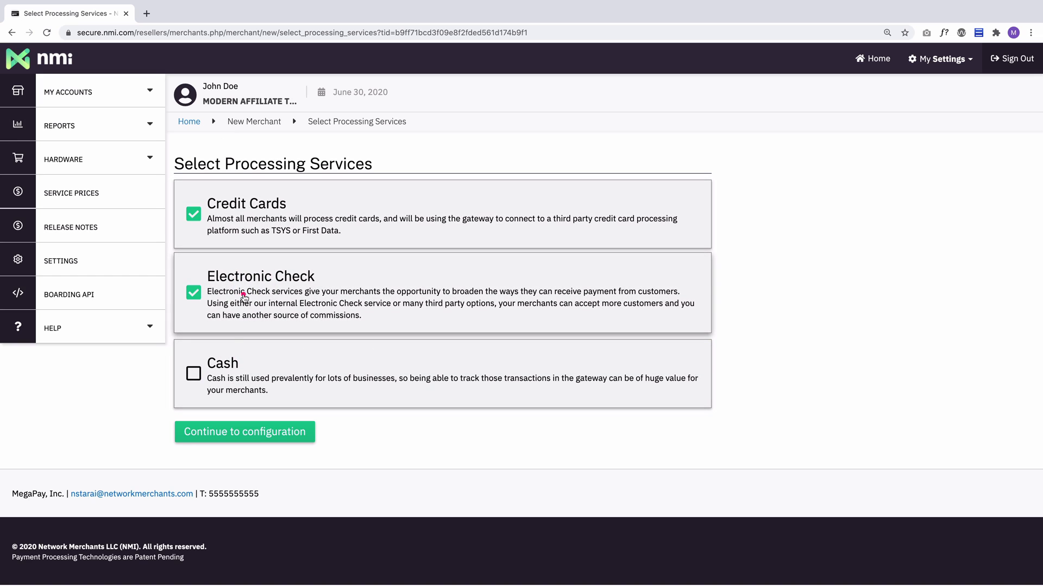
{"action": "left_click", "coordinate": [221, 368]}
{"action": "left_click", "coordinate": [231, 235]}
{"action": "left_click", "coordinate": [227, 296]}
{"action": "left_click", "coordinate": [228, 235]}
{"action": "left_click", "coordinate": [280, 306]}
{"action": "left_click", "coordinate": [193, 292]}
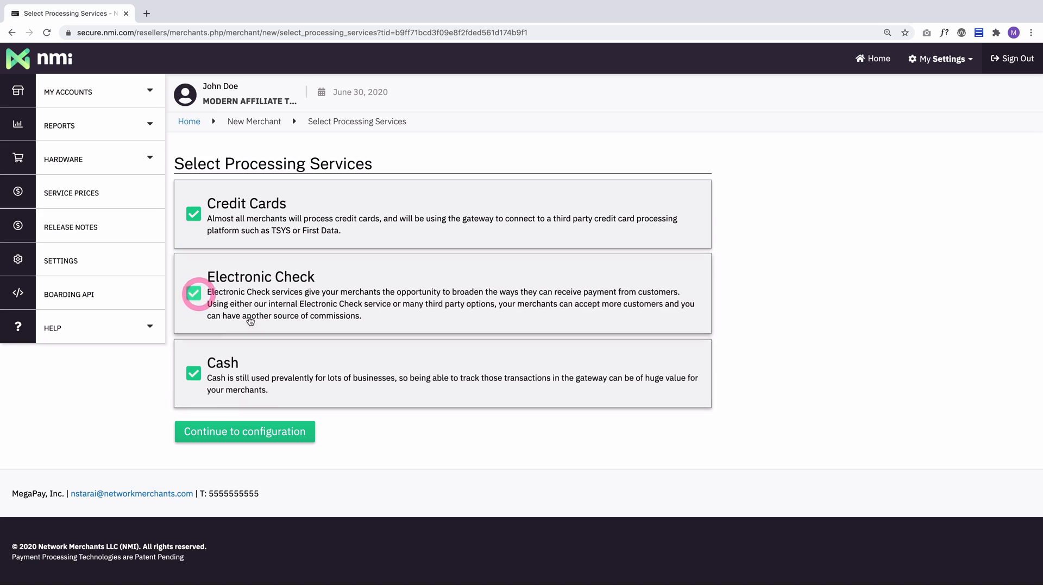
Continue to configuration and choose First Data Omaha as the credit card processing platform.
{"action": "left_click", "coordinate": [241, 439]}
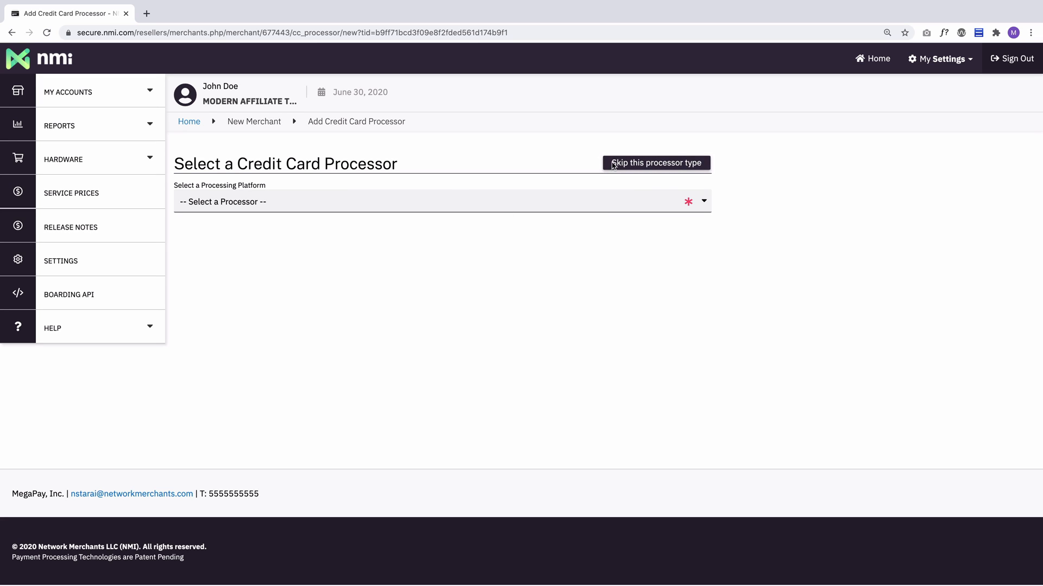
{"action": "left_click", "coordinate": [318, 201]}
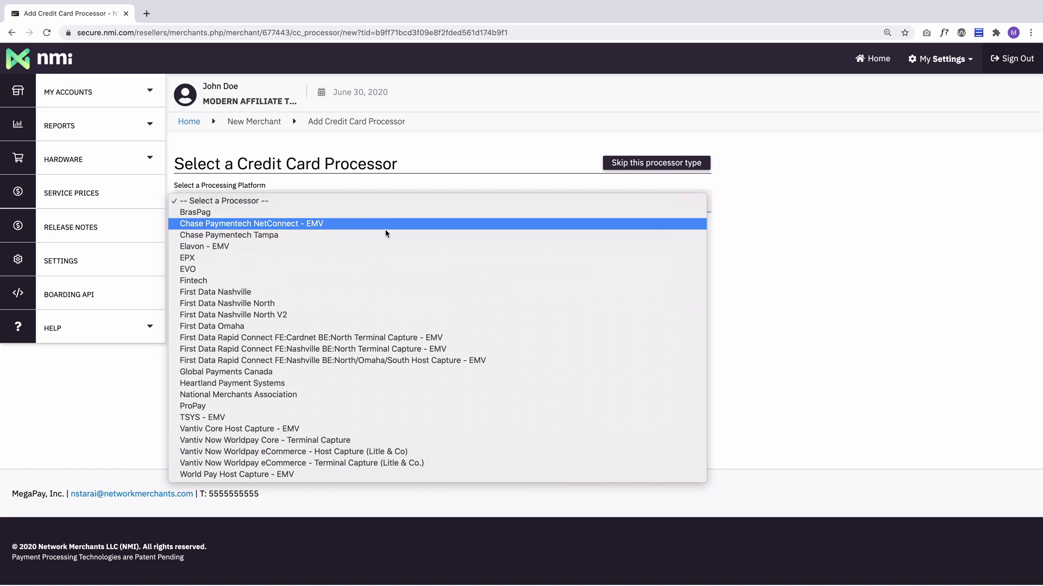
{"action": "left_click", "coordinate": [307, 422]}
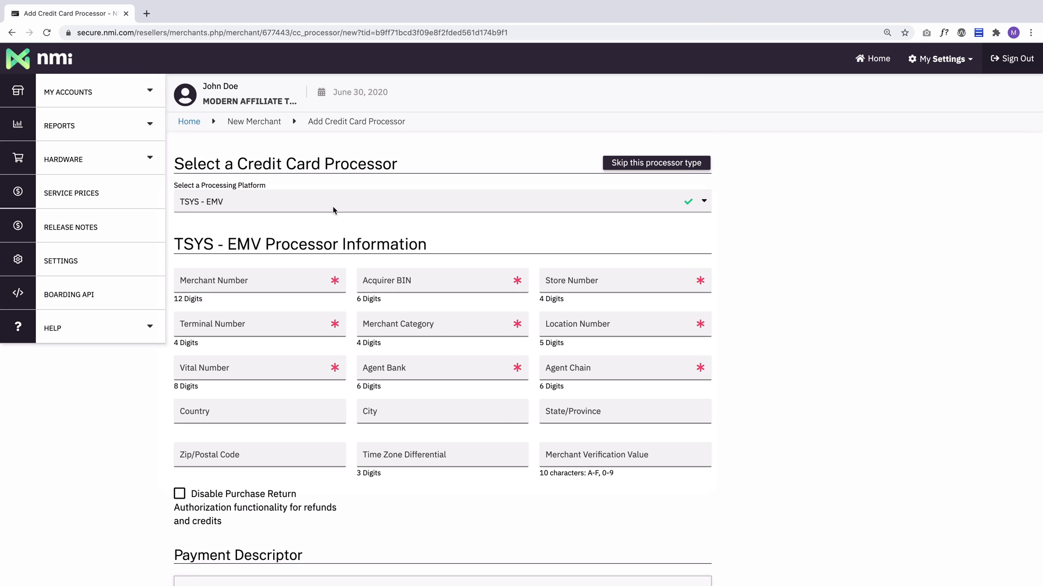
{"action": "left_click", "coordinate": [332, 206]}
{"action": "left_click", "coordinate": [304, 106]}
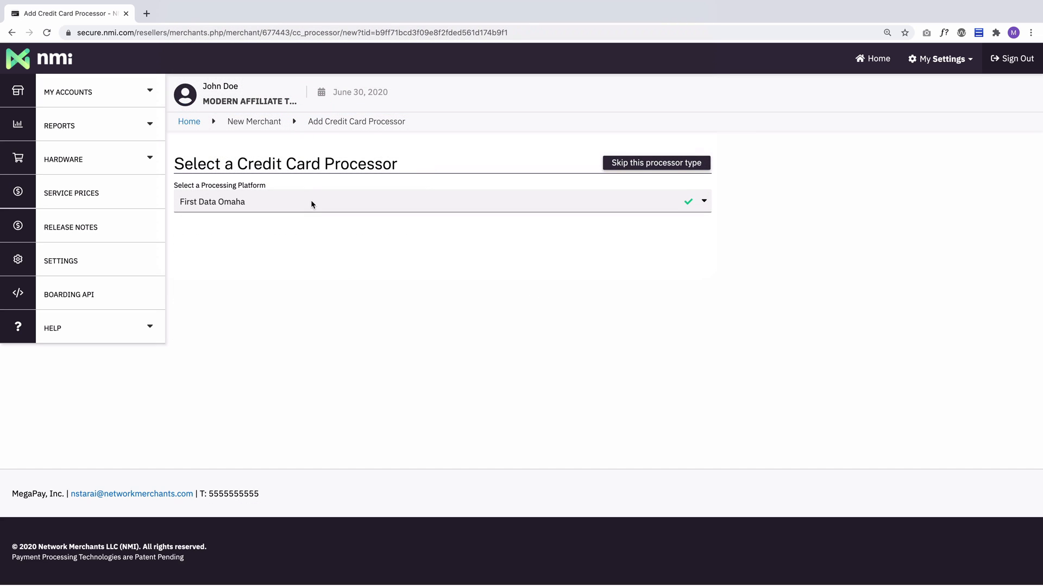
Switch the processing platform to TSYS - EMV and review its required processor fields.
{"action": "left_click", "coordinate": [325, 202]}
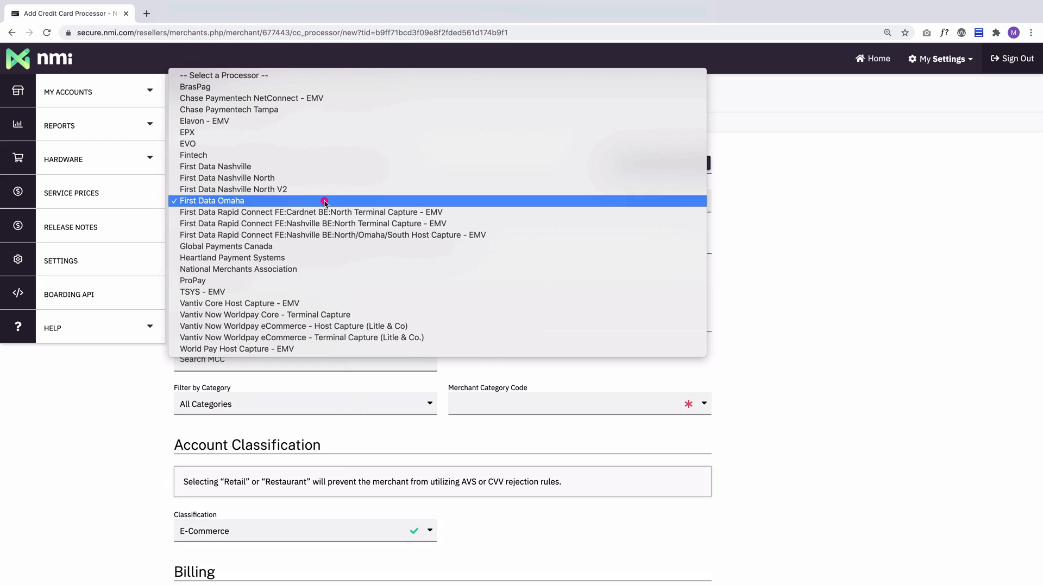
{"action": "left_click", "coordinate": [253, 291]}
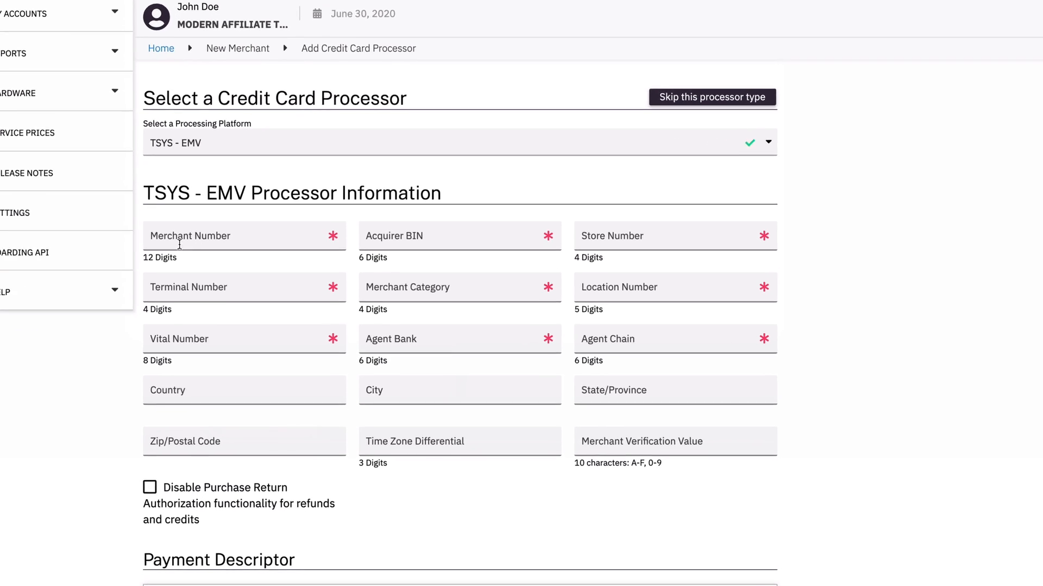
{"action": "left_click_drag", "start_coordinate": [146, 261], "coordinate": [178, 261]}
{"action": "left_click", "coordinate": [193, 263]}
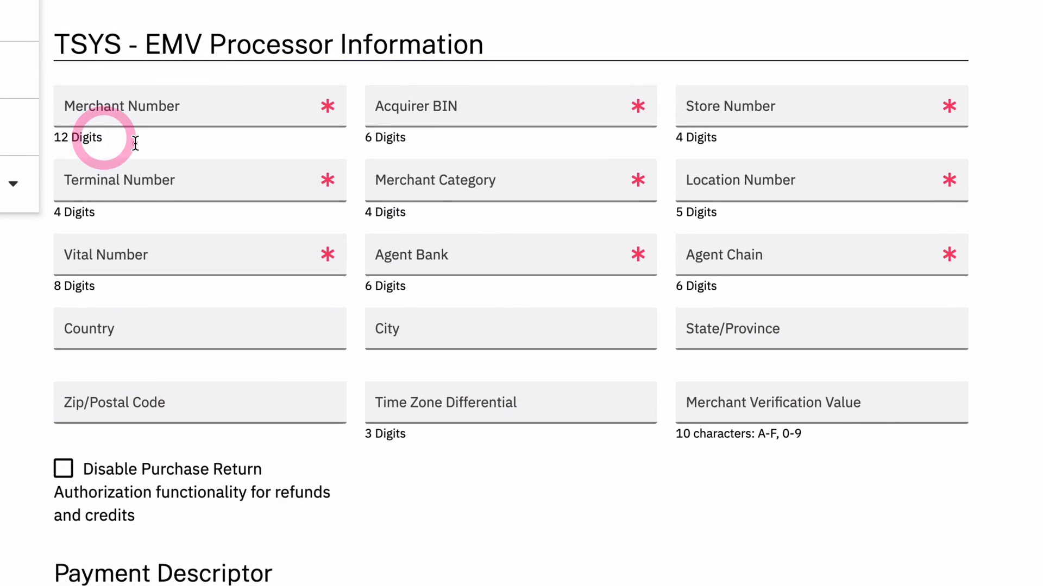
{"action": "left_click_drag", "start_coordinate": [99, 212], "coordinate": [45, 213]}
{"action": "left_click", "coordinate": [162, 215]}
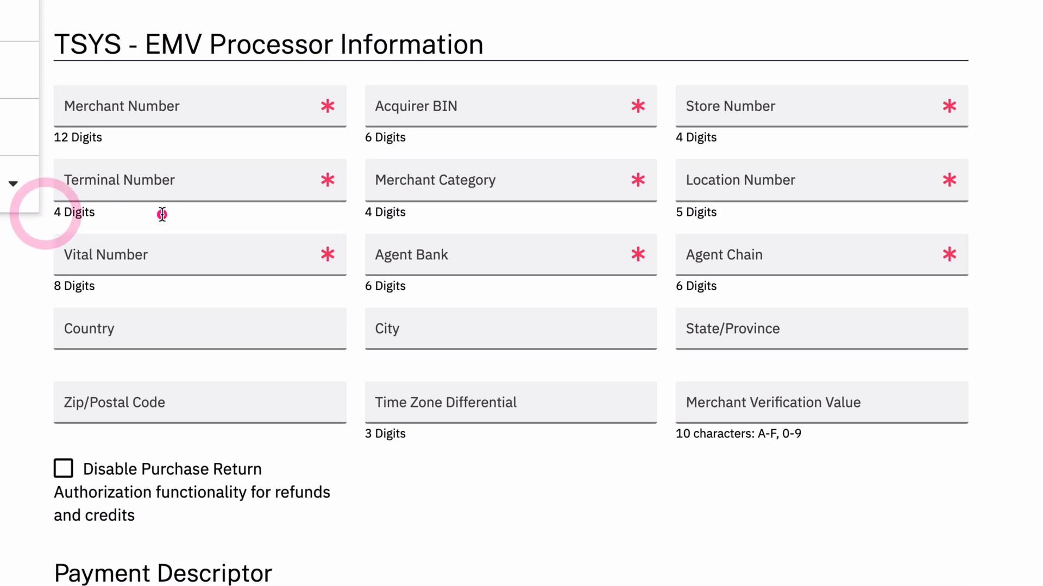
{"action": "left_click_drag", "start_coordinate": [760, 434], "coordinate": [805, 434]}
{"action": "left_click", "coordinate": [804, 434]}
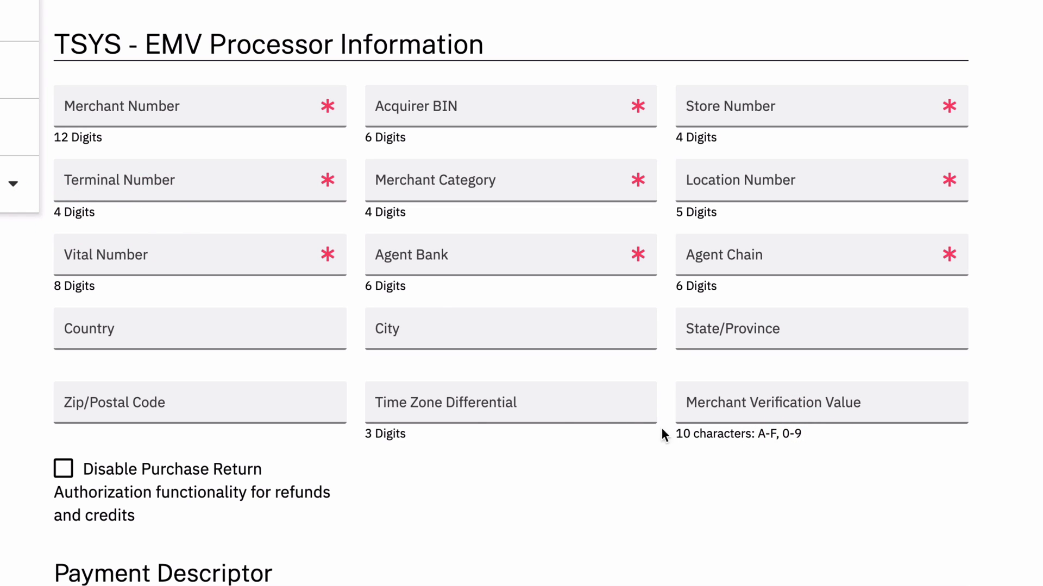
Switch the processing platform back to First Data Omaha and enter the 12-digit merchant number.
{"action": "left_click", "coordinate": [228, 1]}
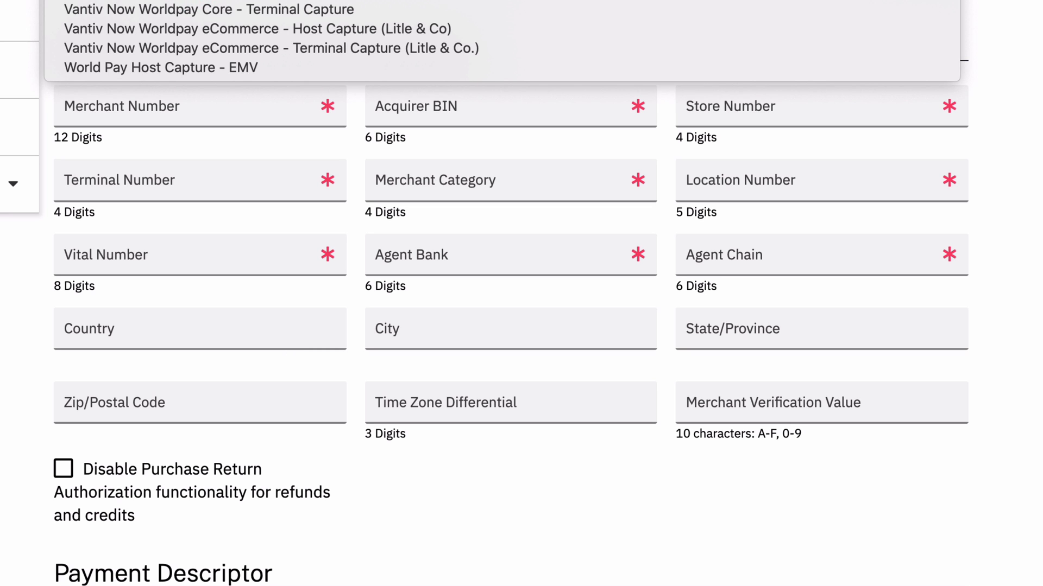
{"action": "left_click", "coordinate": [377, 3]}
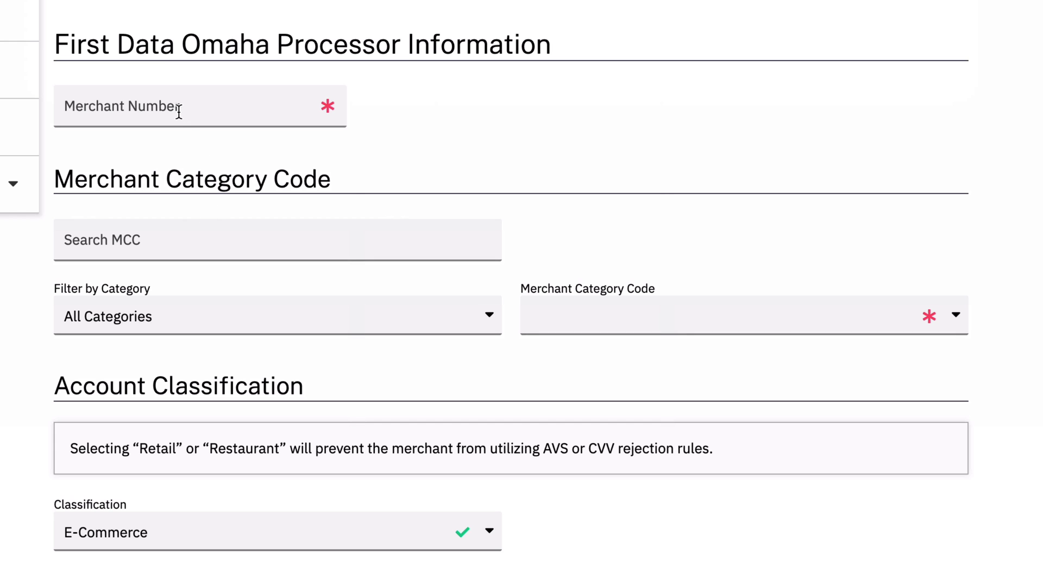
{"action": "left_click", "coordinate": [178, 112]}
{"action": "left_click", "coordinate": [175, 156]}
{"action": "left_click", "coordinate": [222, 152]}
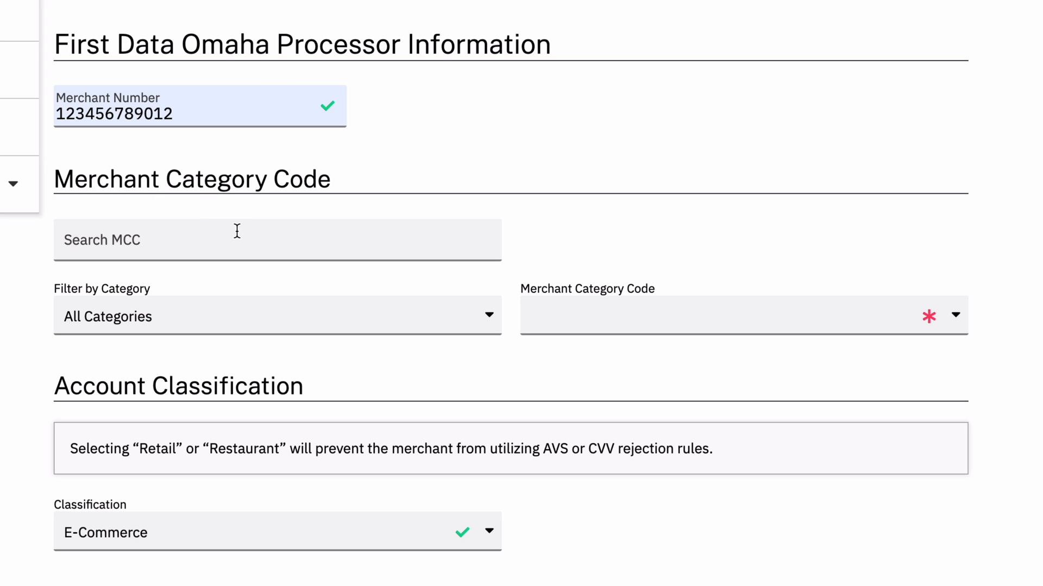
Filter the categories to Clothing Stores and browse the merchant category codes.
{"action": "left_click", "coordinate": [147, 317]}
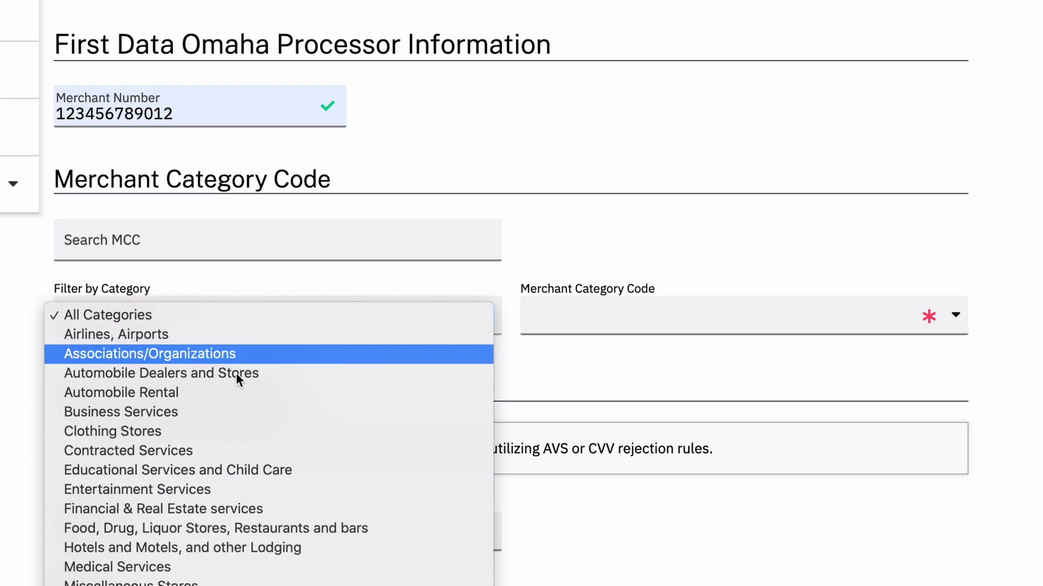
{"action": "left_click", "coordinate": [285, 431]}
{"action": "left_click", "coordinate": [589, 308]}
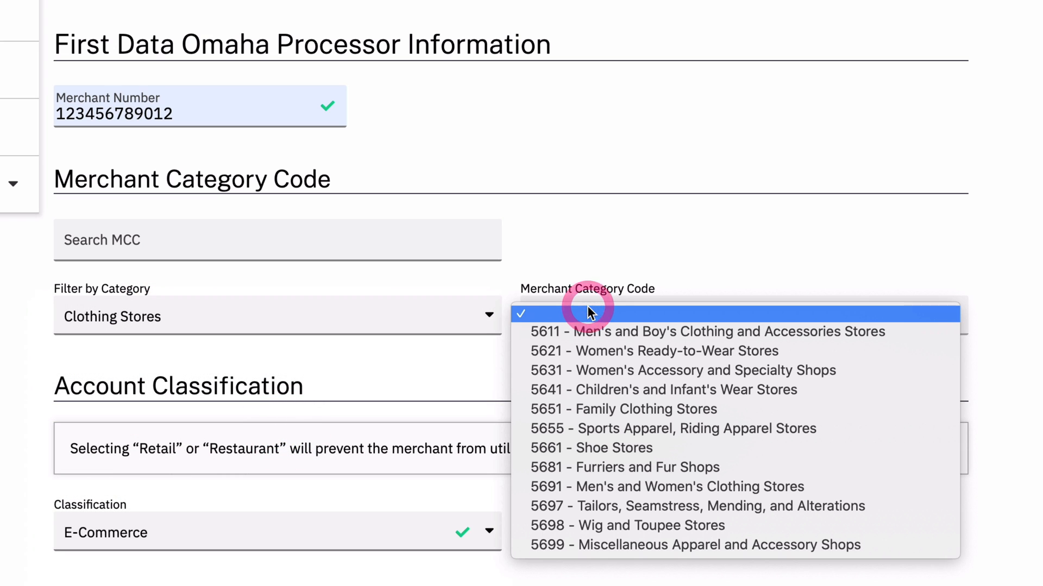
{"action": "left_click", "coordinate": [424, 321]}
Reset the category filter to All Categories and search MCC 5999 to set the merchant category code.
{"action": "left_click", "coordinate": [263, 327]}
{"action": "left_click", "coordinate": [155, 198]}
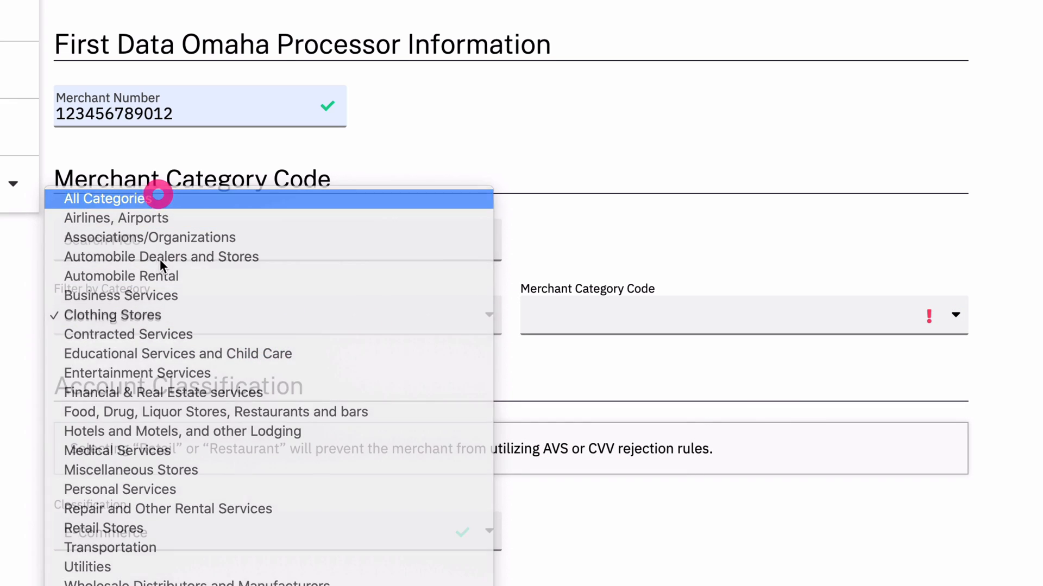
{"action": "left_click", "coordinate": [144, 241]}
{"action": "type", "text": "5999"}
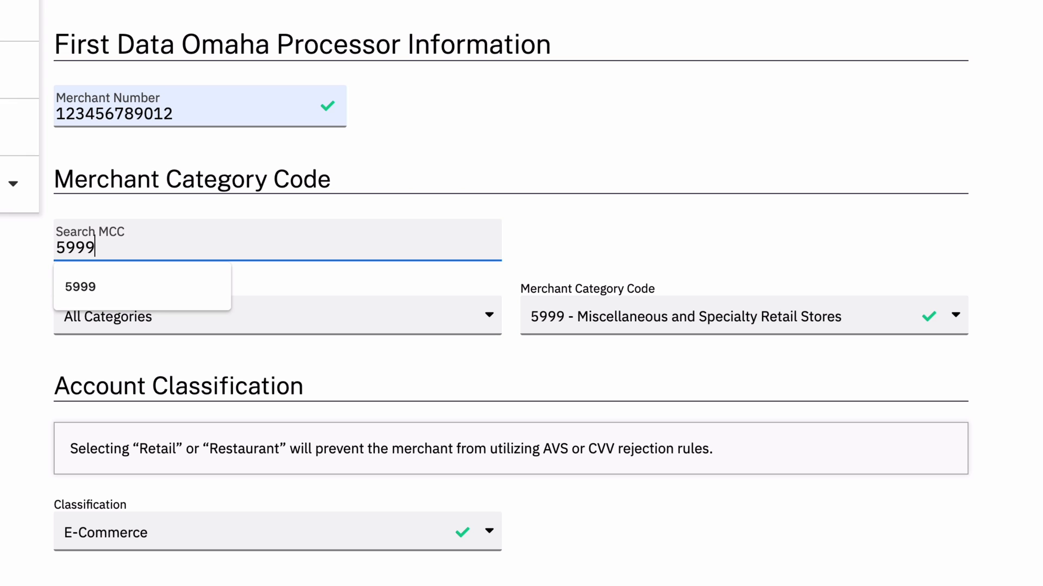
{"action": "left_click", "coordinate": [7, 279]}
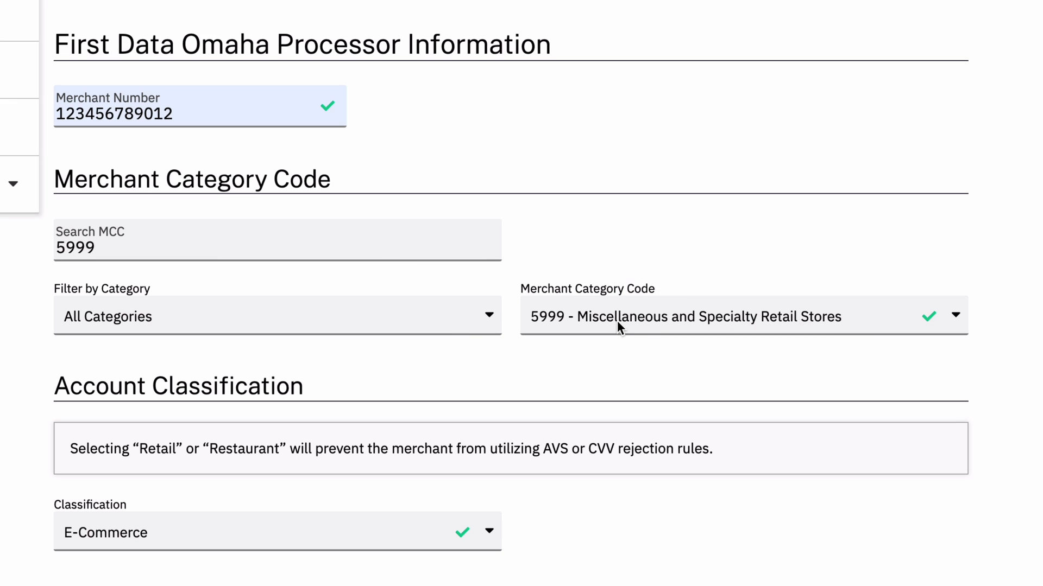
Select Card Present Only as the merchant's billing option.
{"action": "scroll", "coordinate": [464, 371], "scroll_direction": "down", "scroll_amount": 6}
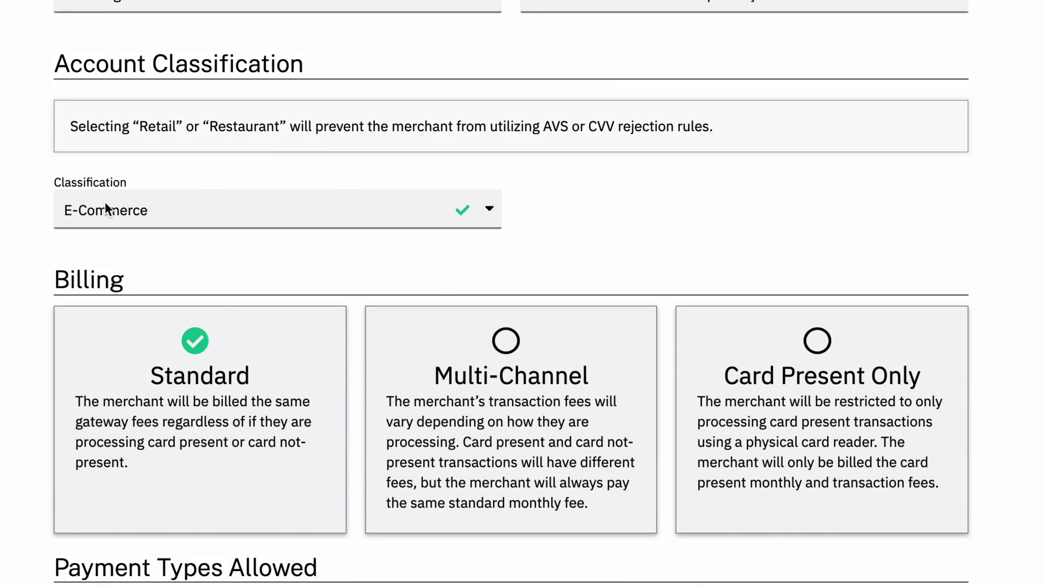
{"action": "left_click", "coordinate": [182, 213]}
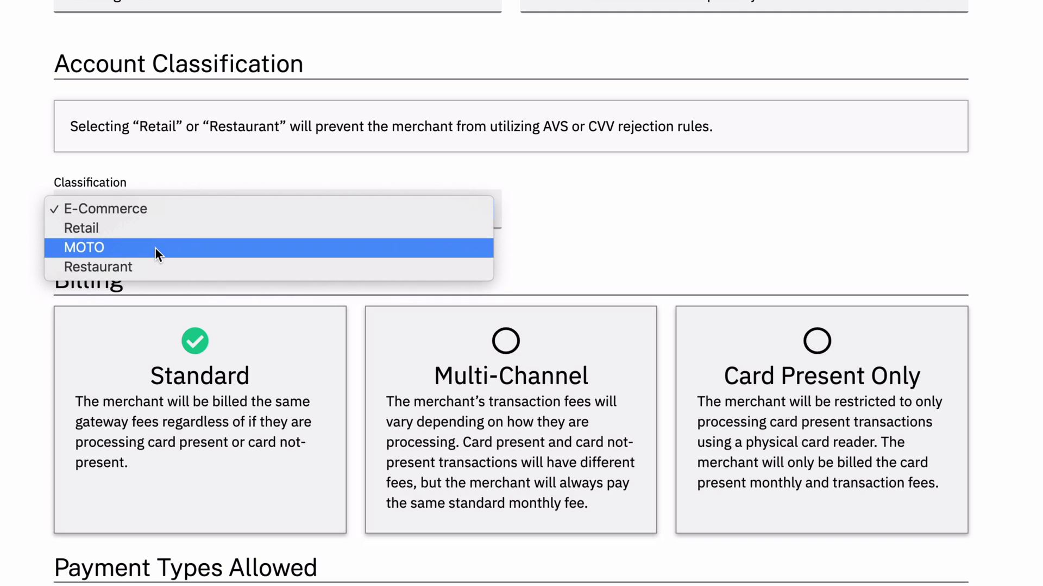
{"action": "left_click", "coordinate": [179, 211]}
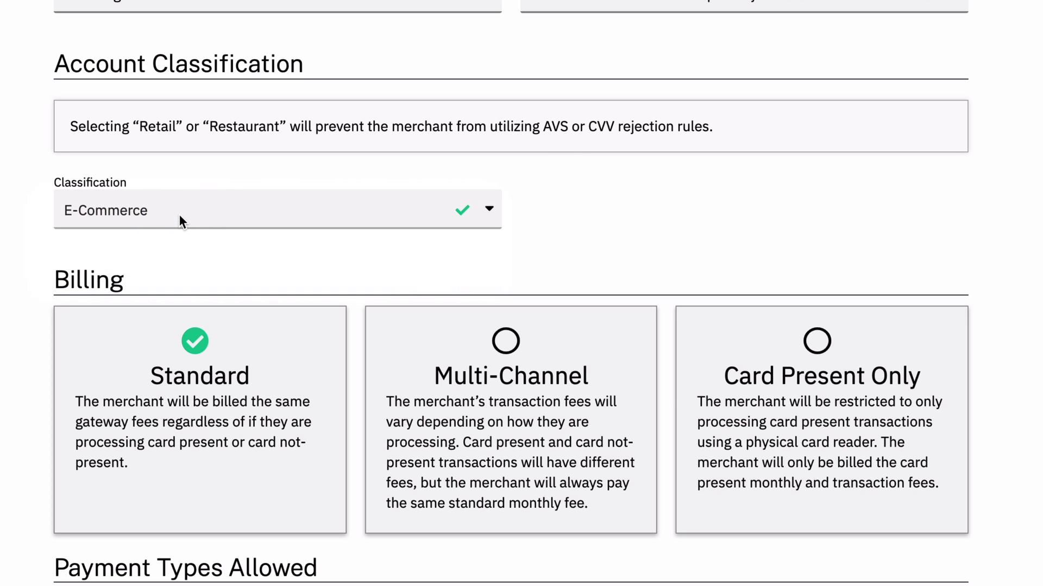
{"action": "scroll", "coordinate": [179, 215], "scroll_direction": "down", "scroll_amount": 2}
{"action": "scroll", "coordinate": [179, 215], "scroll_direction": "up", "scroll_amount": 1}
{"action": "scroll", "coordinate": [179, 215], "scroll_direction": "down", "scroll_amount": 1}
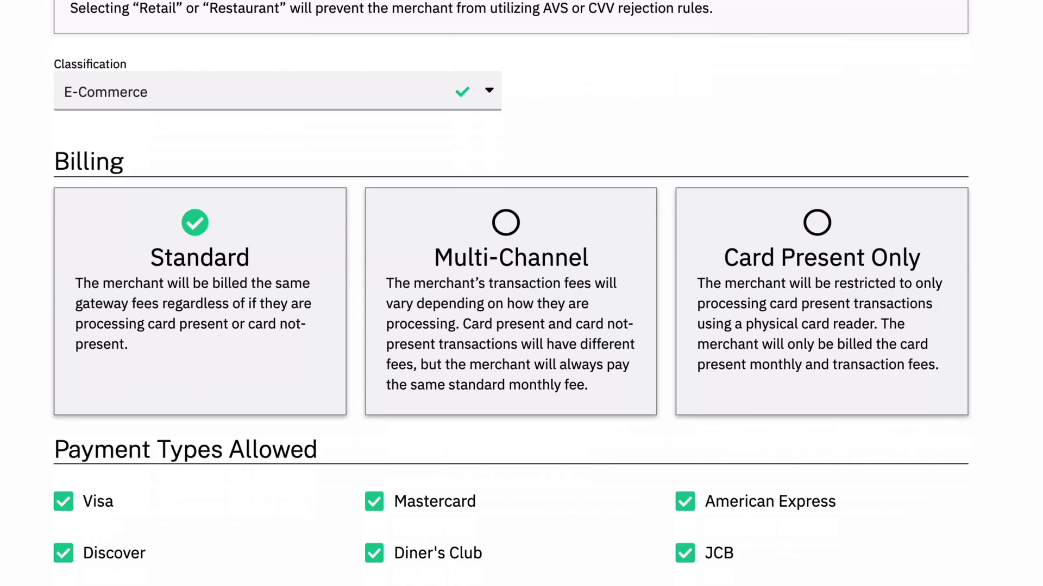
{"action": "scroll", "coordinate": [179, 215], "scroll_direction": "down", "scroll_amount": 1}
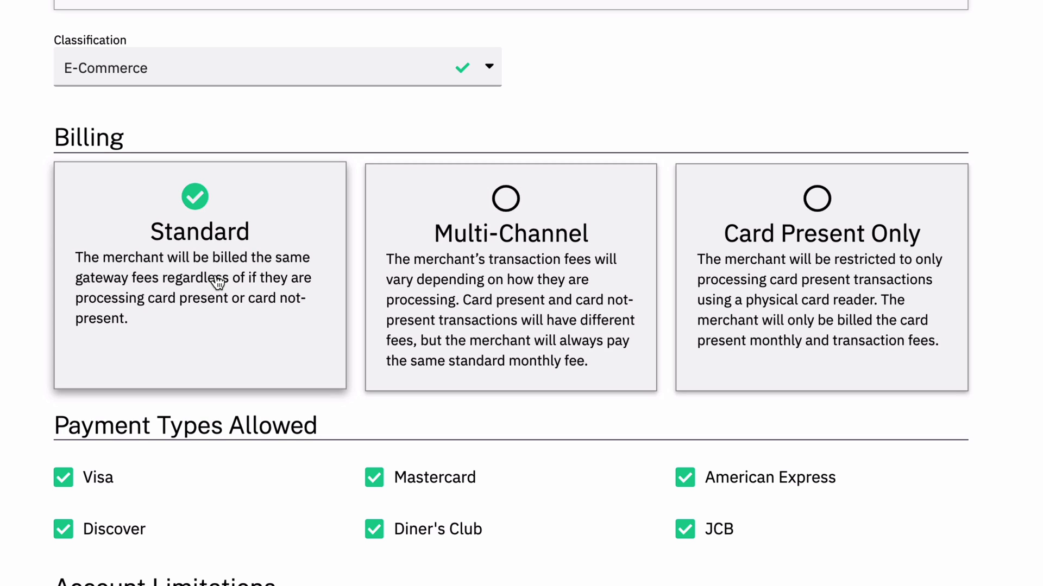
{"action": "left_click", "coordinate": [815, 288]}
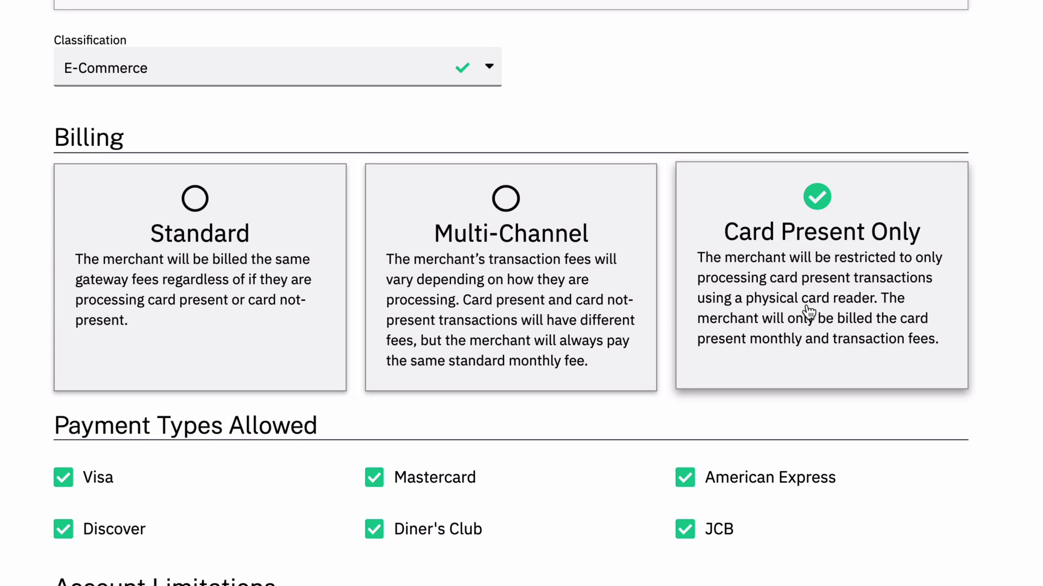
Change the merchant's billing option to Standard.
{"action": "left_click", "coordinate": [531, 297]}
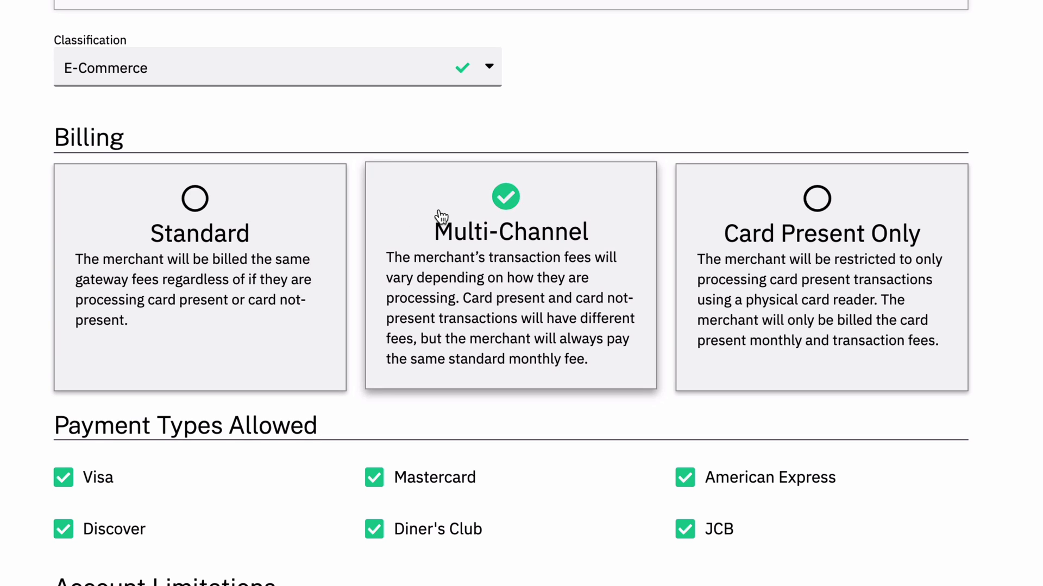
{"action": "left_click", "coordinate": [252, 289]}
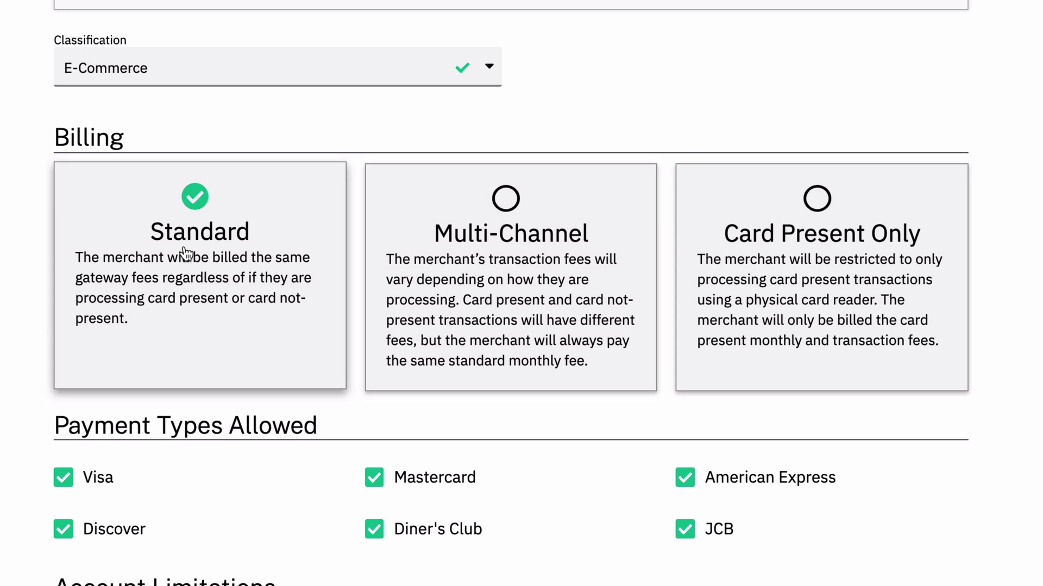
{"action": "scroll", "coordinate": [1, 363], "scroll_direction": "down", "scroll_amount": 4}
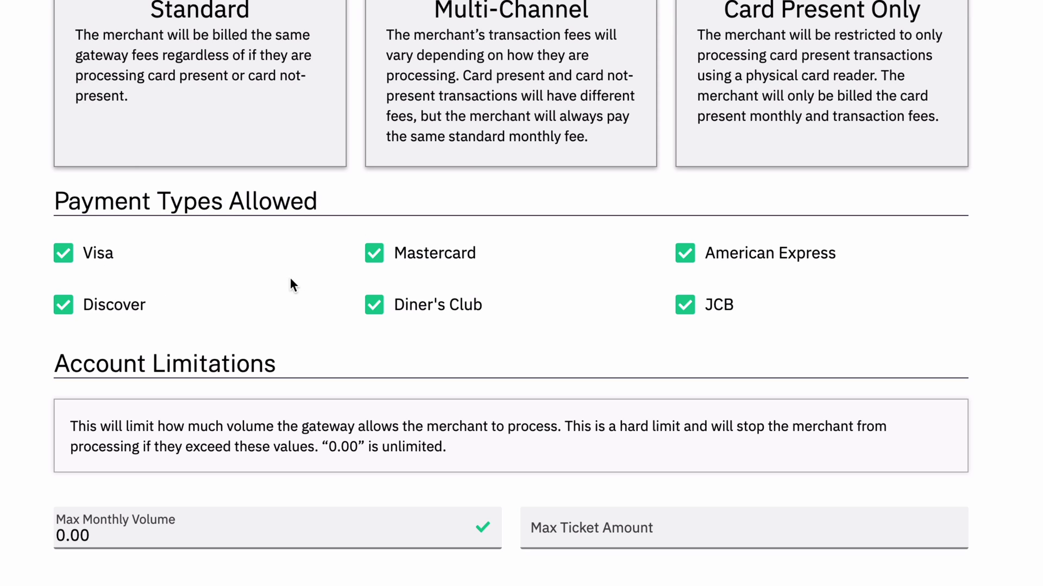
{"action": "left_click", "coordinate": [437, 306]}
{"action": "left_click", "coordinate": [708, 302]}
{"action": "left_click", "coordinate": [104, 304]}
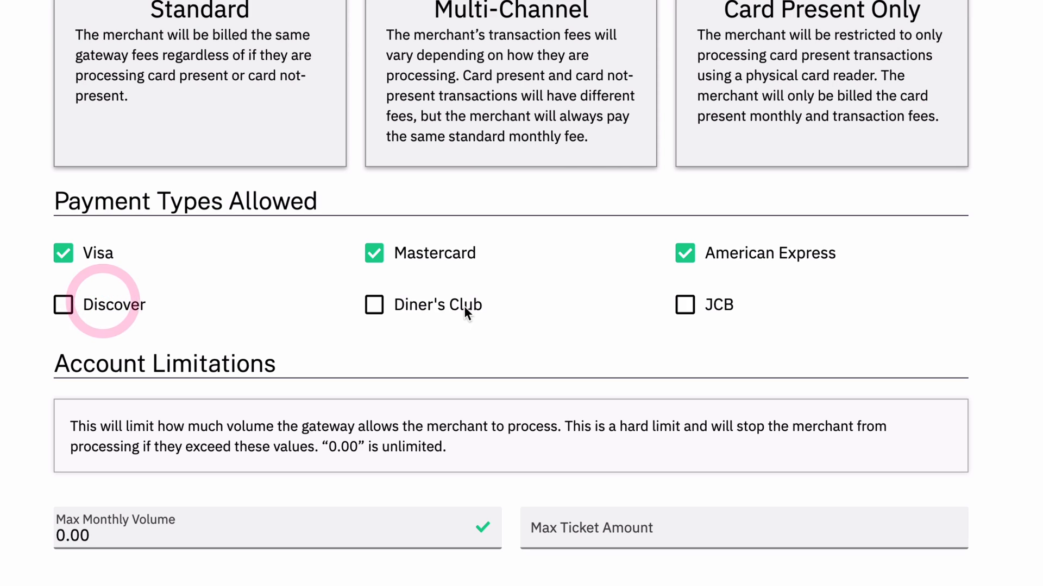
{"action": "left_click", "coordinate": [465, 306]}
{"action": "left_click", "coordinate": [128, 304]}
{"action": "left_click", "coordinate": [727, 305]}
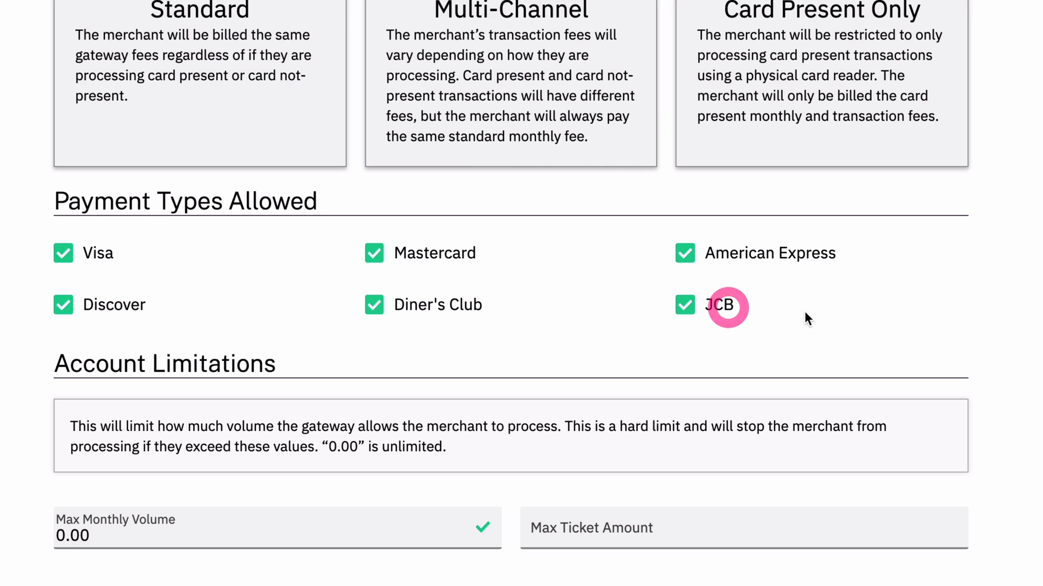
{"action": "left_click", "coordinate": [766, 333]}
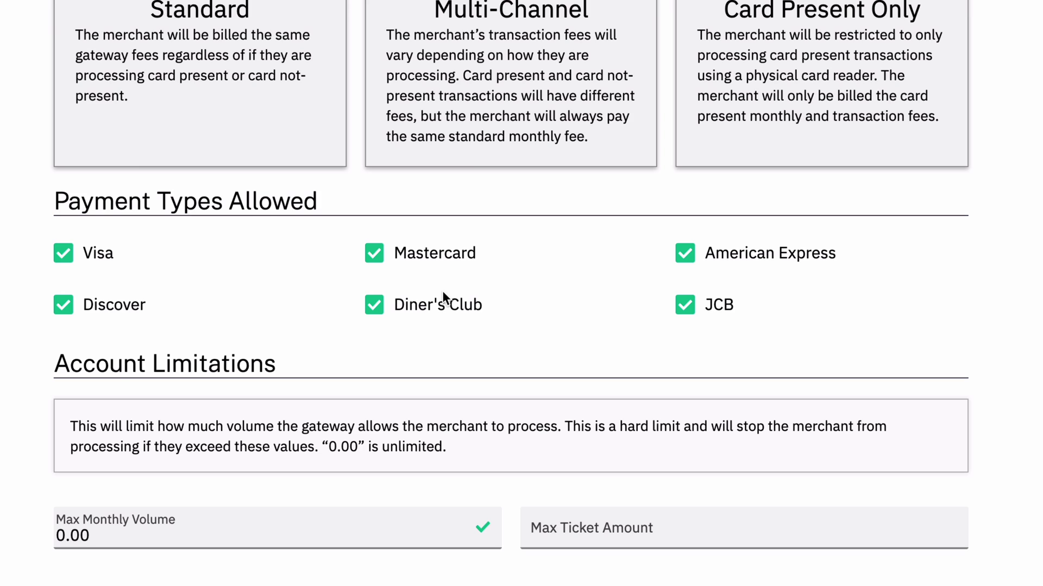
Set the maximum monthly volume to 10000.00 and the maximum ticket amount to 1000.00.
{"action": "scroll", "coordinate": [442, 291], "scroll_direction": "down", "scroll_amount": 4}
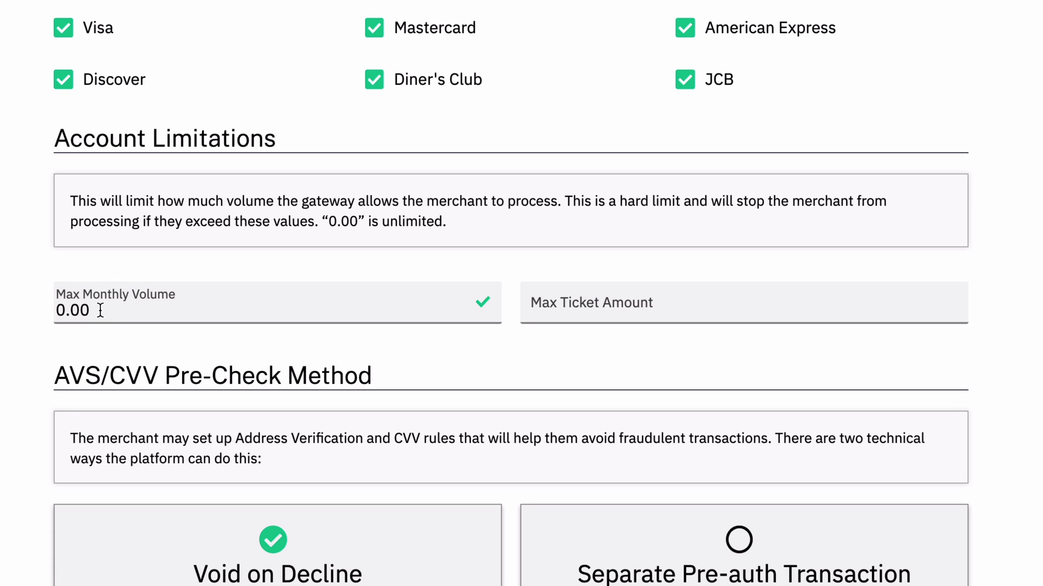
{"action": "left_click_drag", "start_coordinate": [102, 310], "coordinate": [20, 314]}
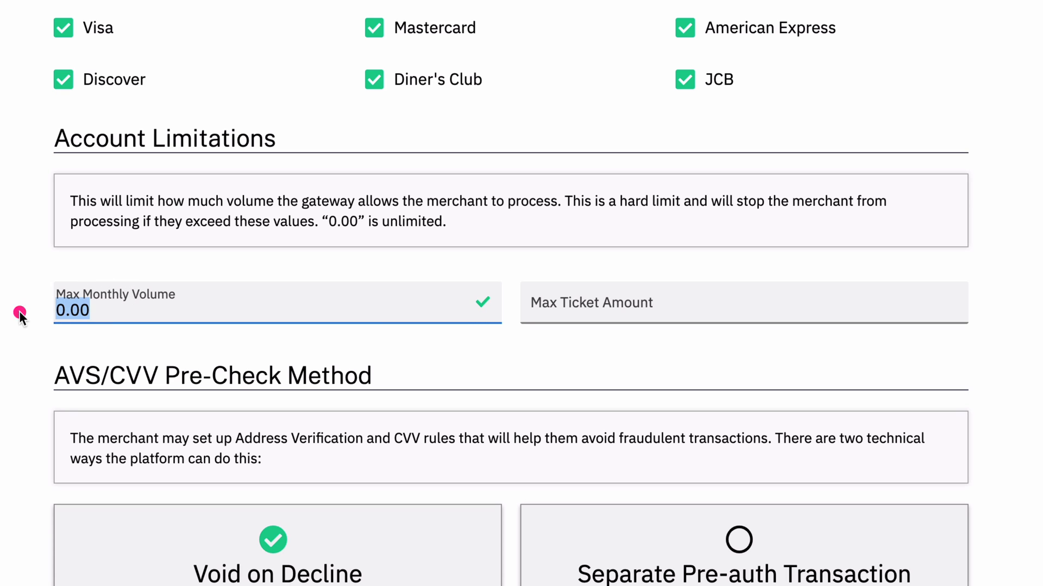
{"action": "type", "text": "10000"}
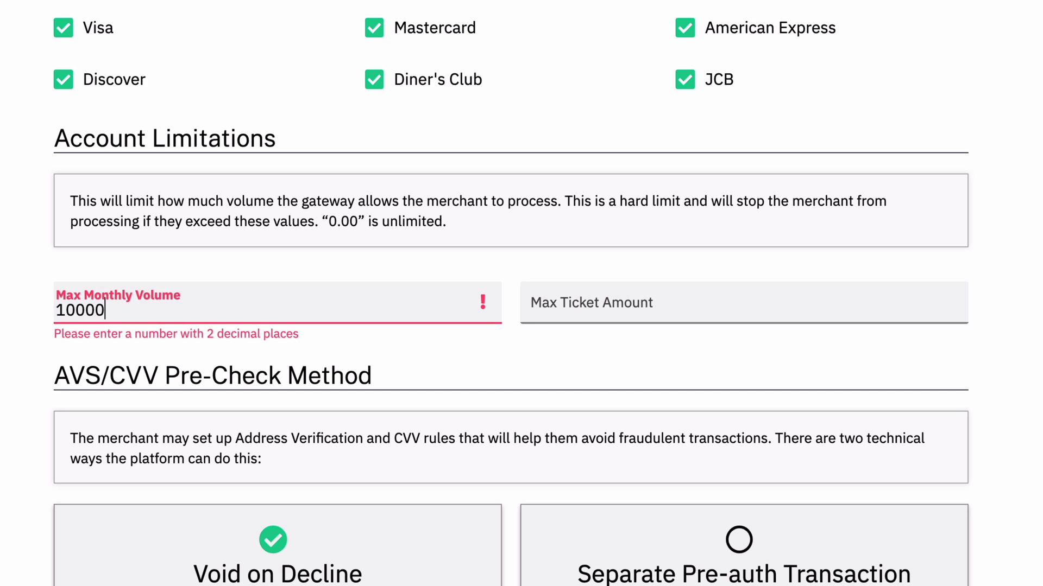
{"action": "type", "text": ".0"}
{"action": "key", "text": "BackSpace"}
{"action": "type", "text": ".00"}
{"action": "key", "text": "Tab"}
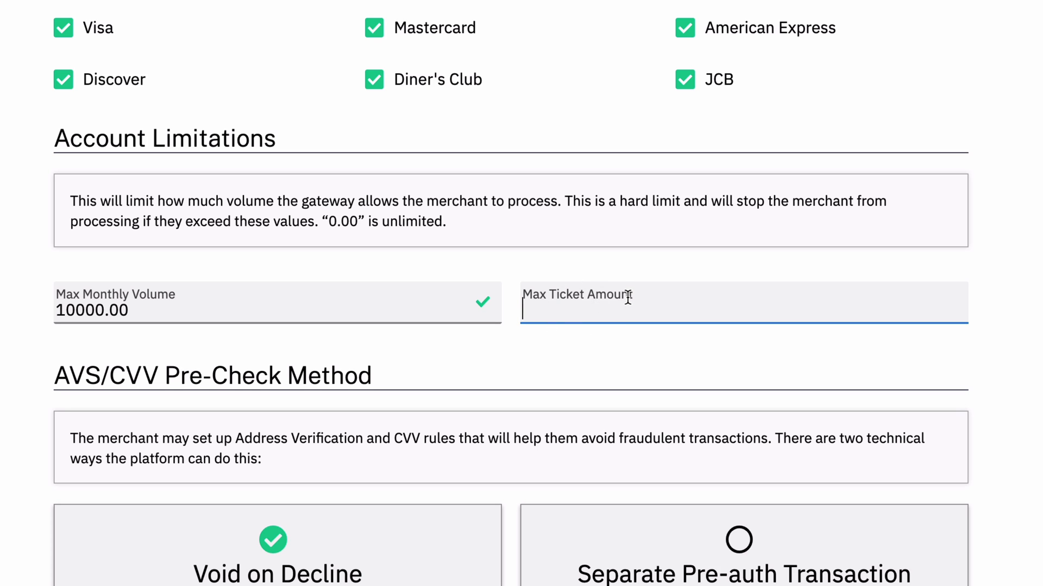
{"action": "type", "text": "1000.00"}
{"action": "left_click", "coordinate": [635, 369]}
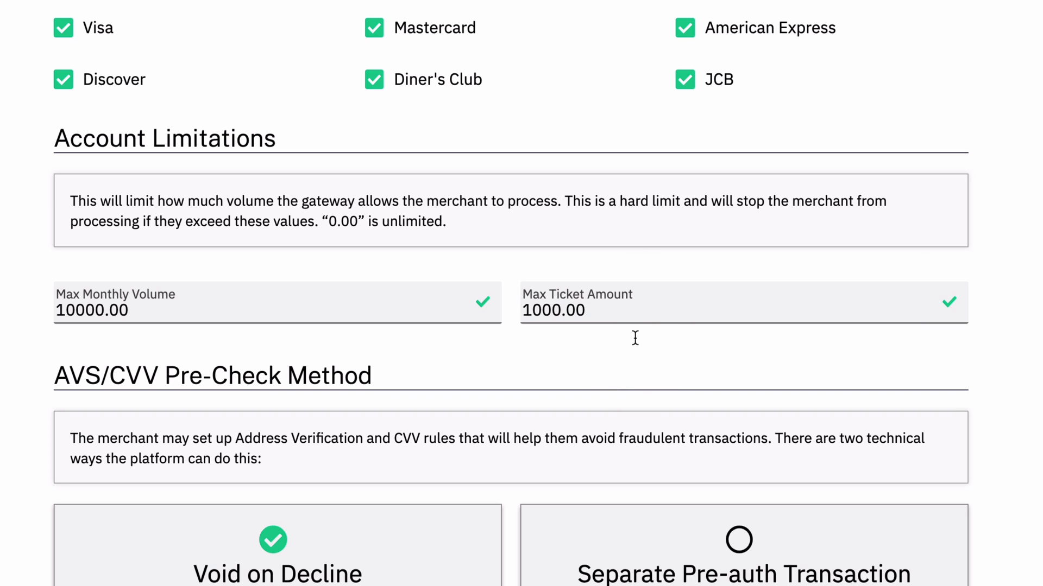
Clear the maximum monthly volume and maximum ticket amount values.
{"action": "left_click_drag", "start_coordinate": [598, 310], "coordinate": [510, 316]}
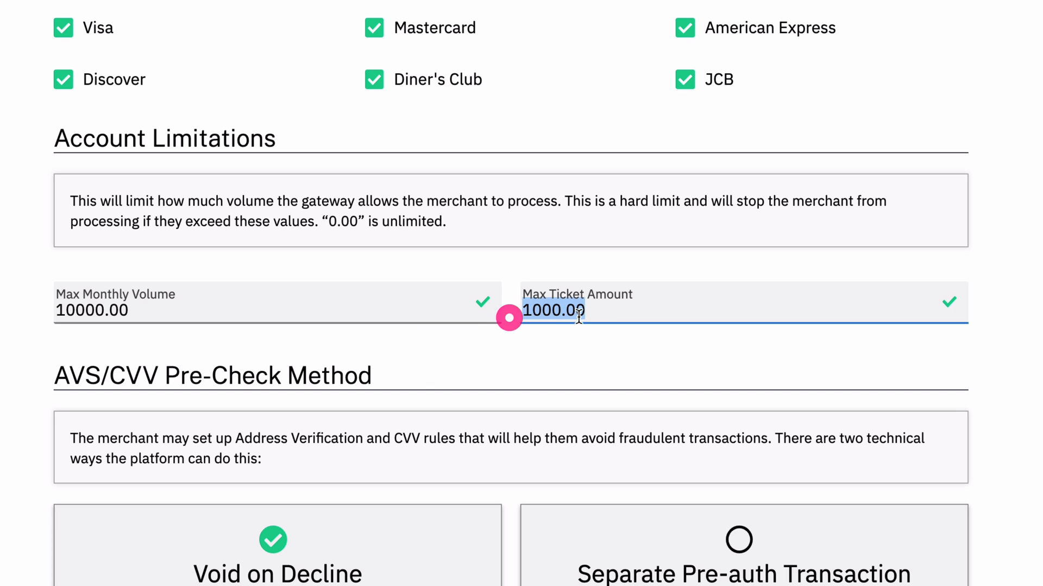
{"action": "left_click", "coordinate": [556, 341]}
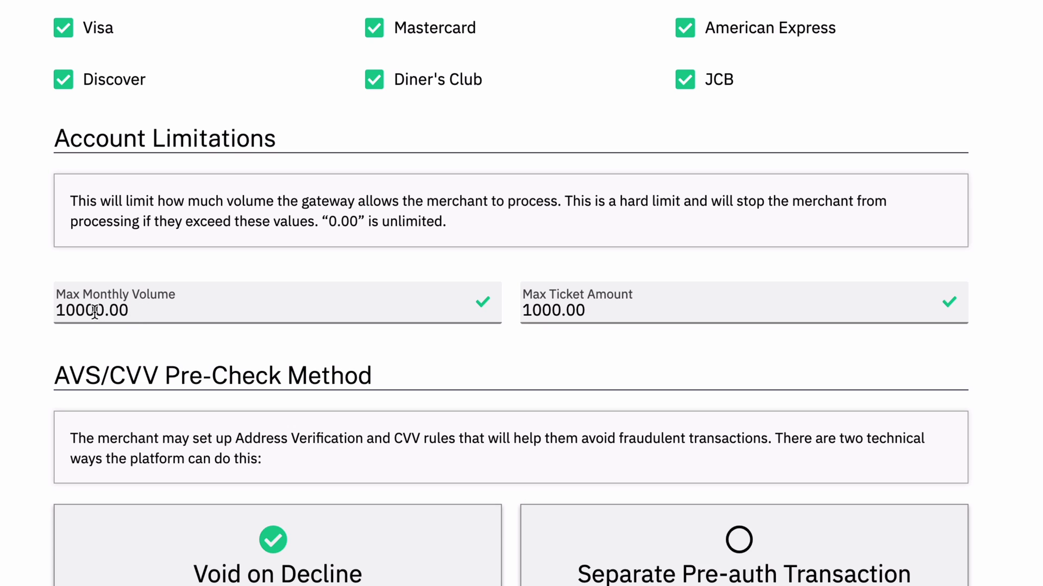
{"action": "left_click_drag", "start_coordinate": [94, 312], "coordinate": [3, 312]}
{"action": "key", "text": "BackSpace"}
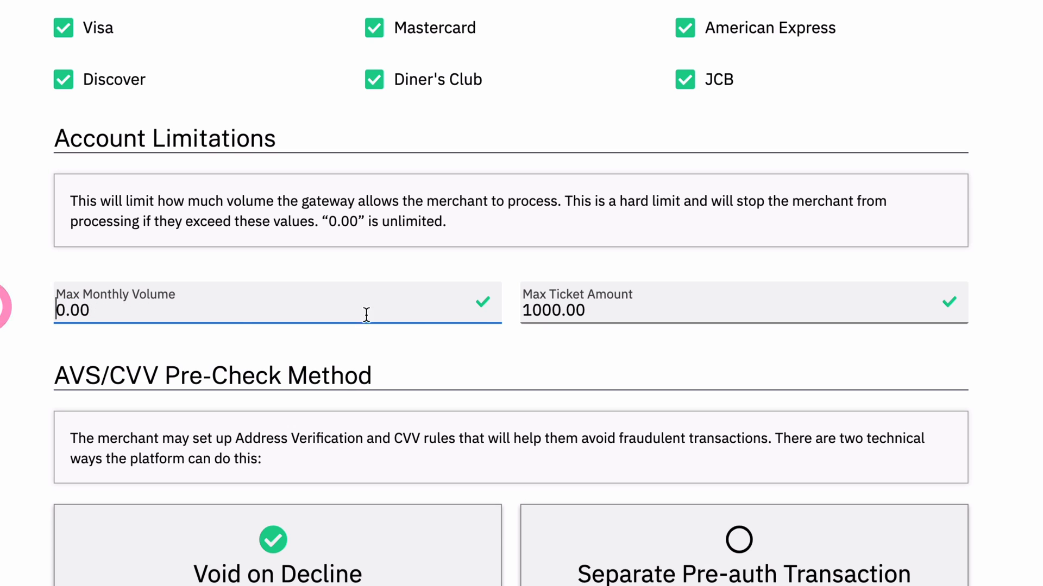
{"action": "left_click_drag", "start_coordinate": [580, 311], "coordinate": [482, 316]}
{"action": "key", "text": "BackSpace"}
{"action": "left_click", "coordinate": [497, 344]}
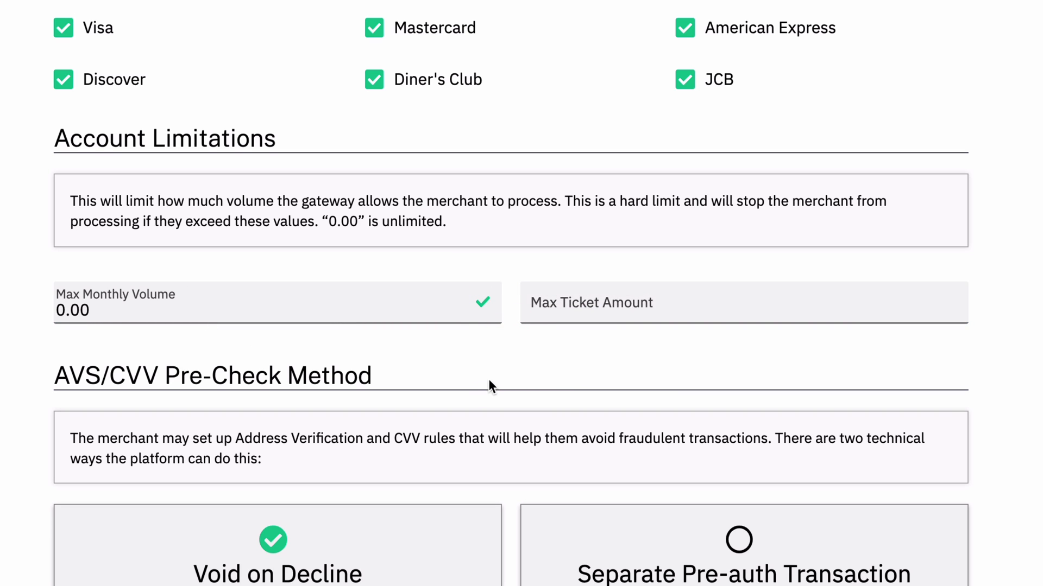
{"action": "scroll", "coordinate": [491, 373], "scroll_direction": "down", "scroll_amount": 4}
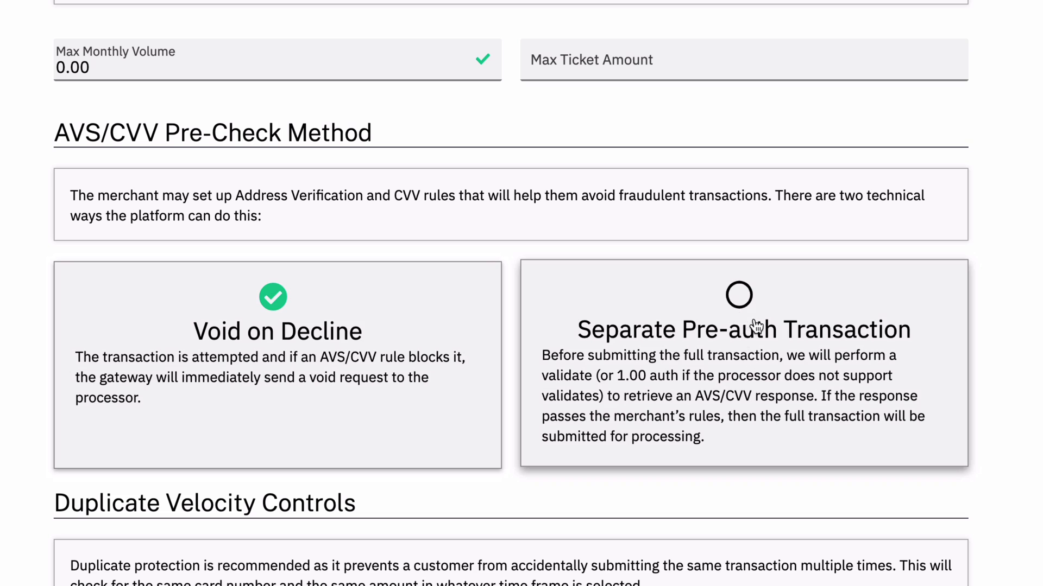
{"action": "left_click", "coordinate": [782, 354]}
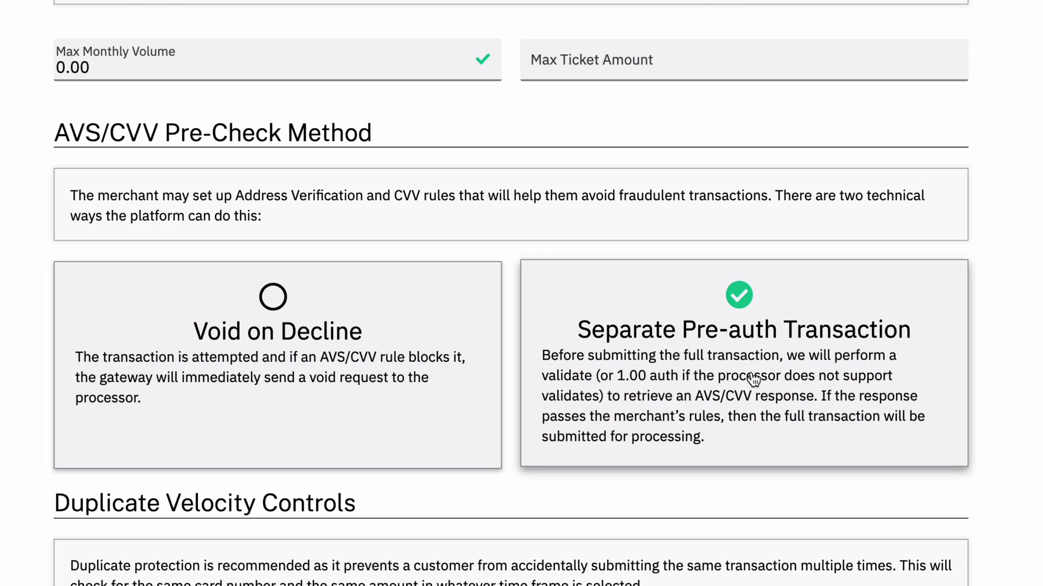
{"action": "left_click", "coordinate": [263, 366]}
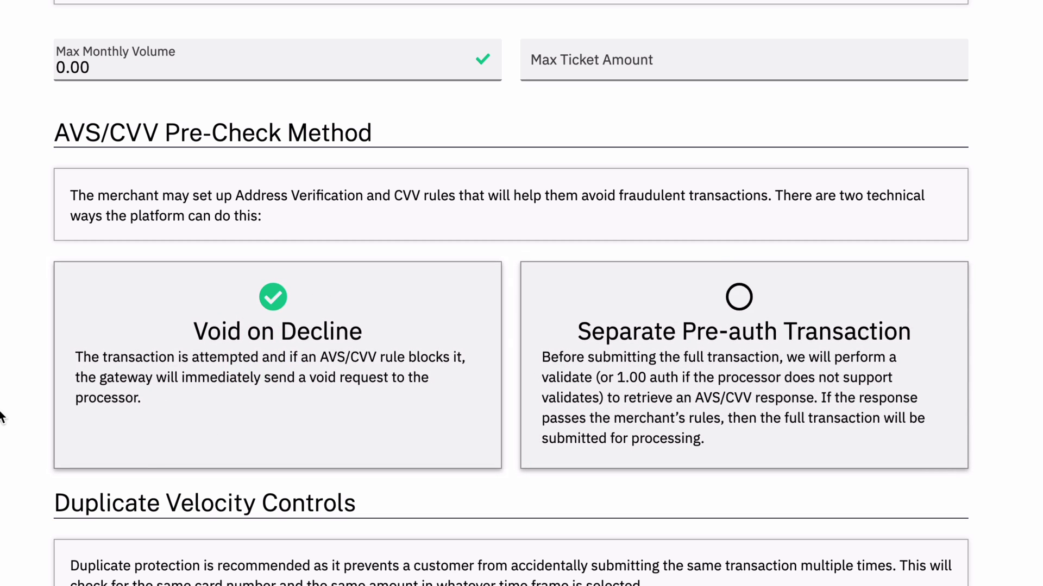
Keep duplicate checking enabled and turn on Allow Merchant Override in the duplicate velocity controls.
{"action": "scroll", "coordinate": [1, 381], "scroll_direction": "down", "scroll_amount": 5}
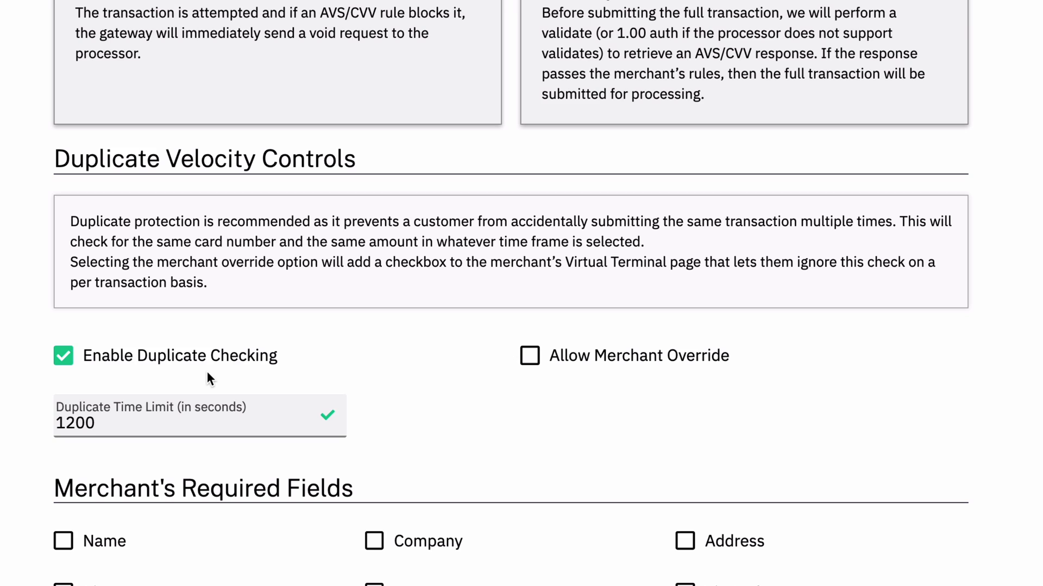
{"action": "left_click", "coordinate": [65, 356]}
{"action": "left_click", "coordinate": [144, 331]}
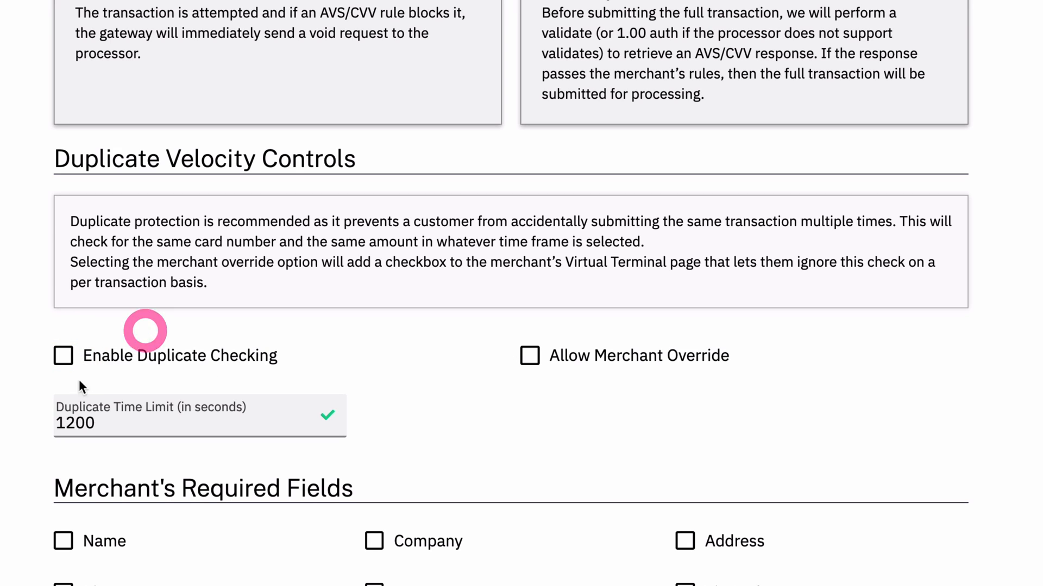
{"action": "left_click", "coordinate": [95, 425]}
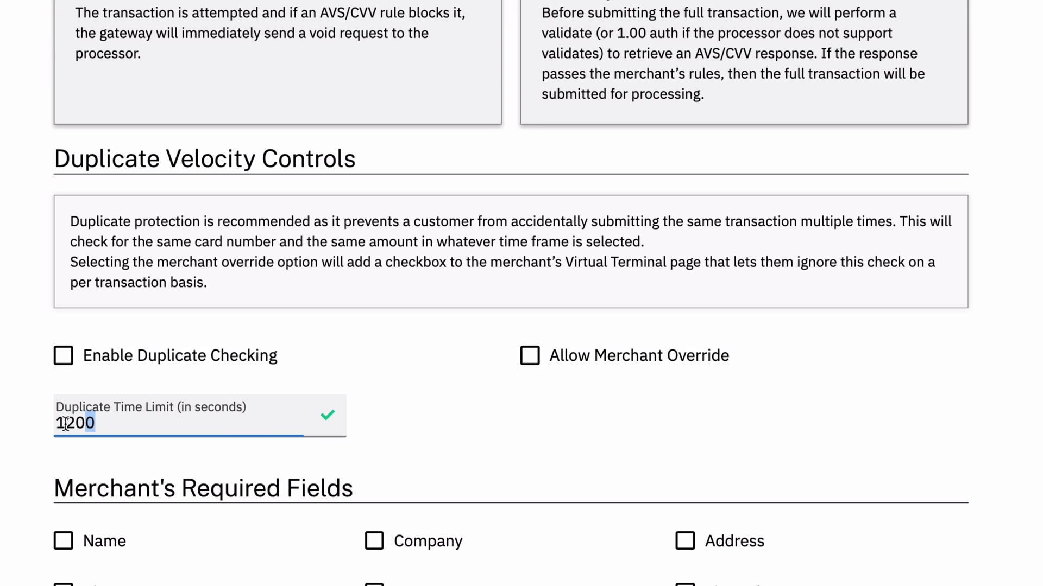
{"action": "left_click", "coordinate": [12, 425]}
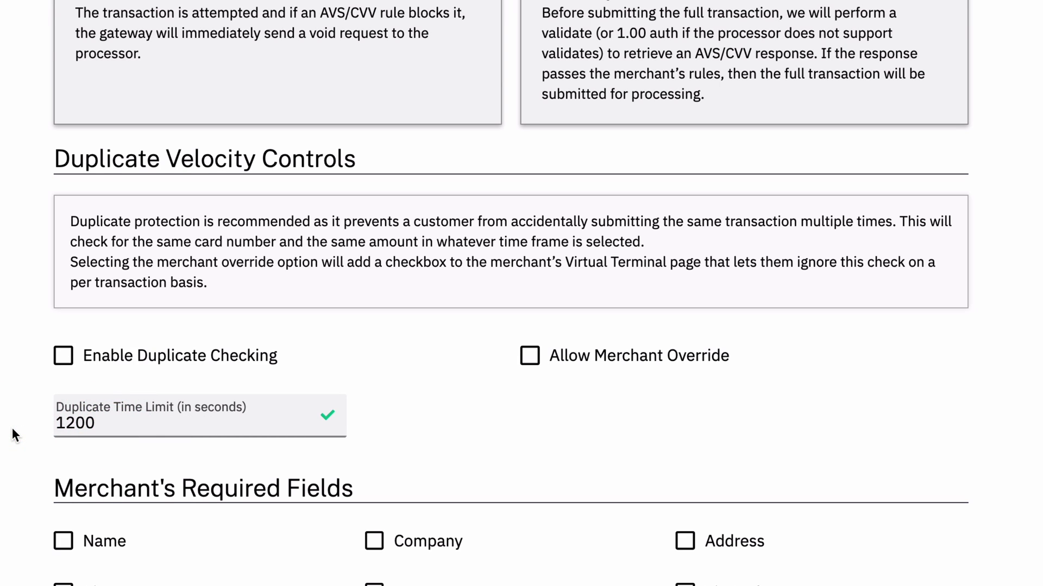
{"action": "left_click", "coordinate": [63, 356]}
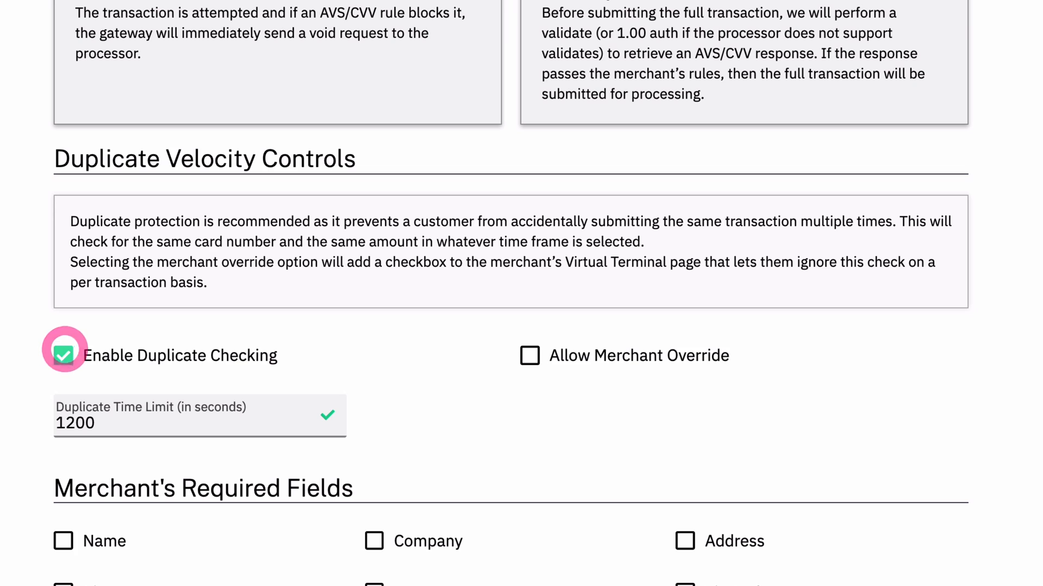
{"action": "left_click", "coordinate": [63, 357]}
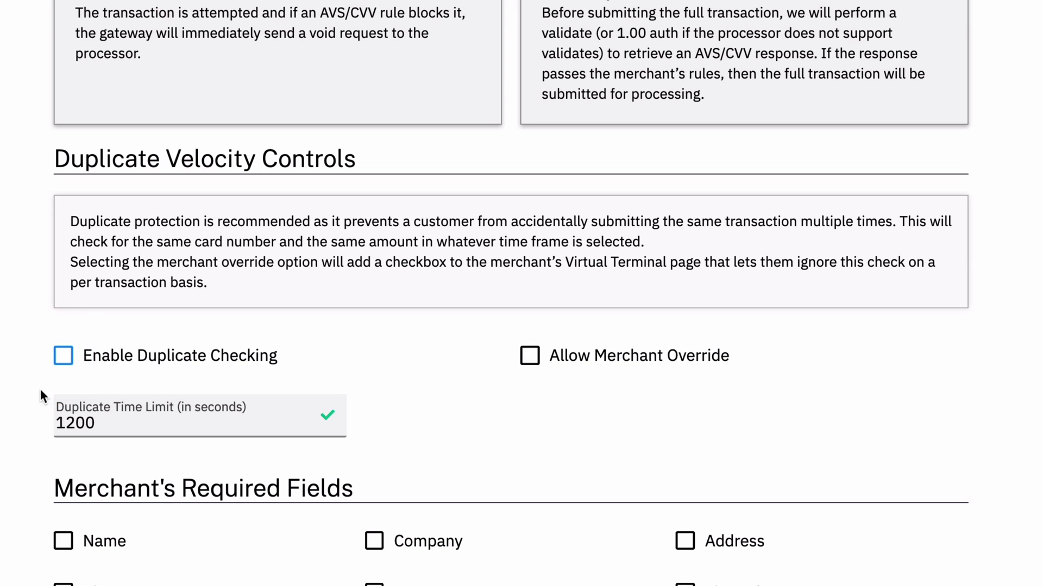
{"action": "left_click", "coordinate": [65, 360]}
{"action": "left_click", "coordinate": [530, 357]}
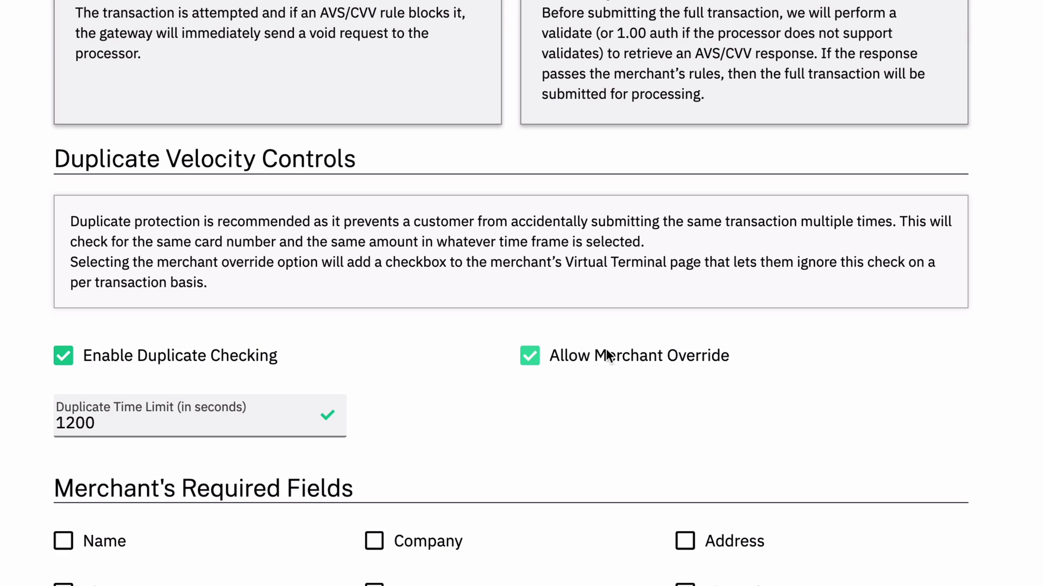
Make Address and Zip Code required merchant fields.
{"action": "scroll", "coordinate": [496, 455], "scroll_direction": "down", "scroll_amount": 10}
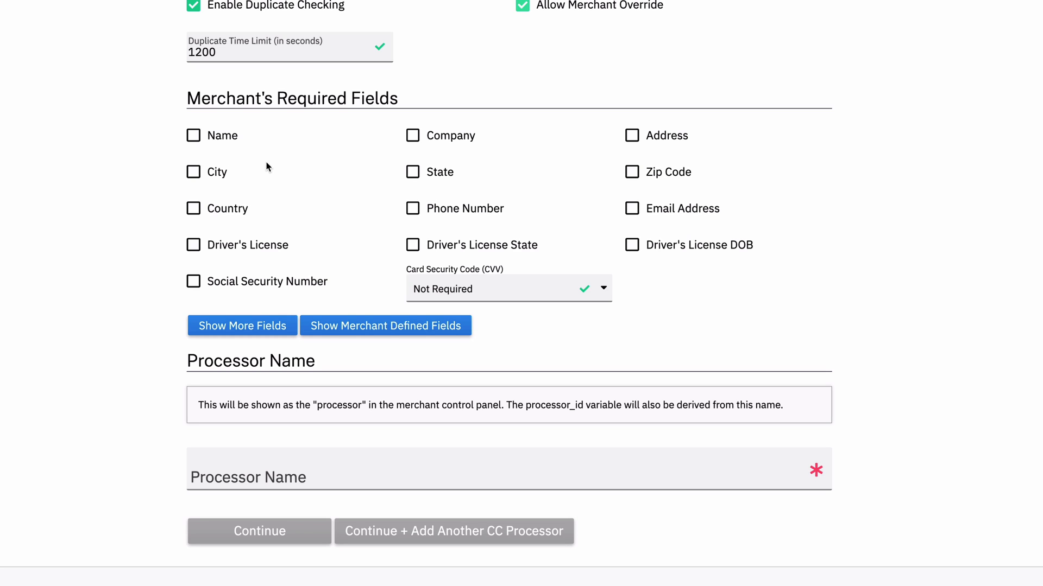
{"action": "left_click", "coordinate": [631, 135]}
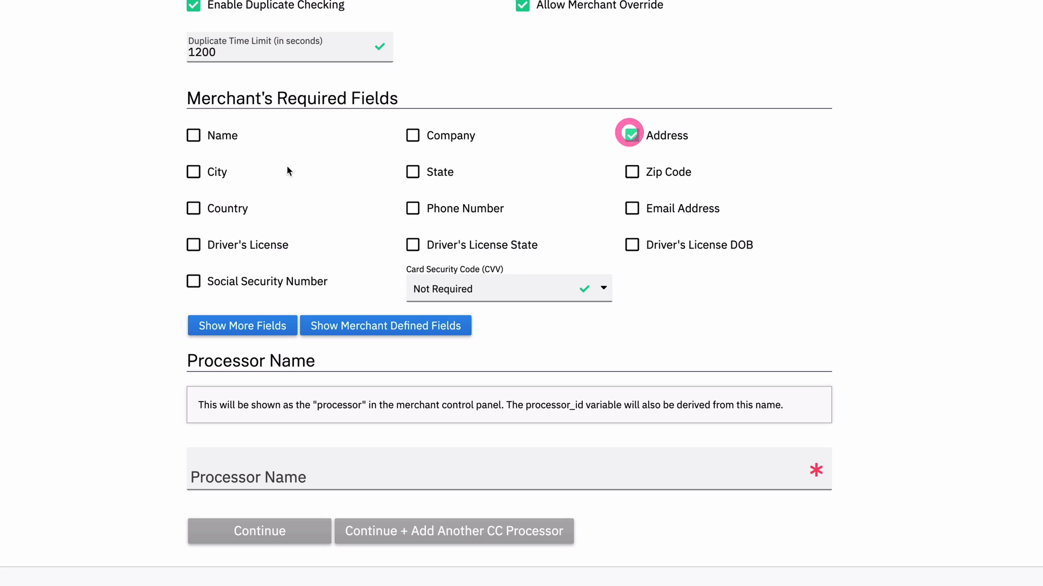
{"action": "left_click", "coordinate": [217, 173]}
{"action": "left_click", "coordinate": [433, 171]}
{"action": "left_click", "coordinate": [673, 172]}
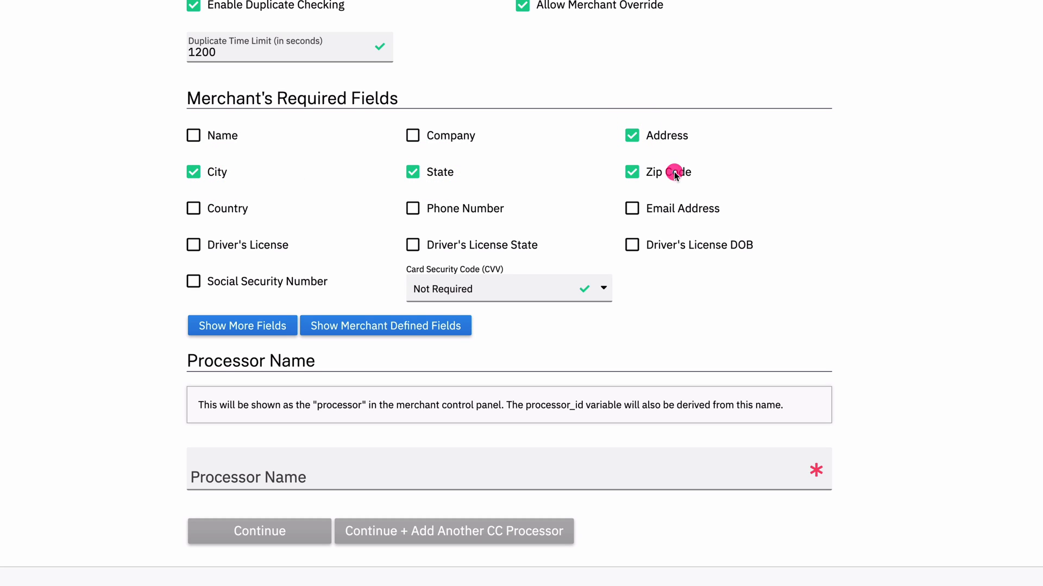
{"action": "left_click", "coordinate": [438, 172]}
{"action": "left_click", "coordinate": [218, 172]}
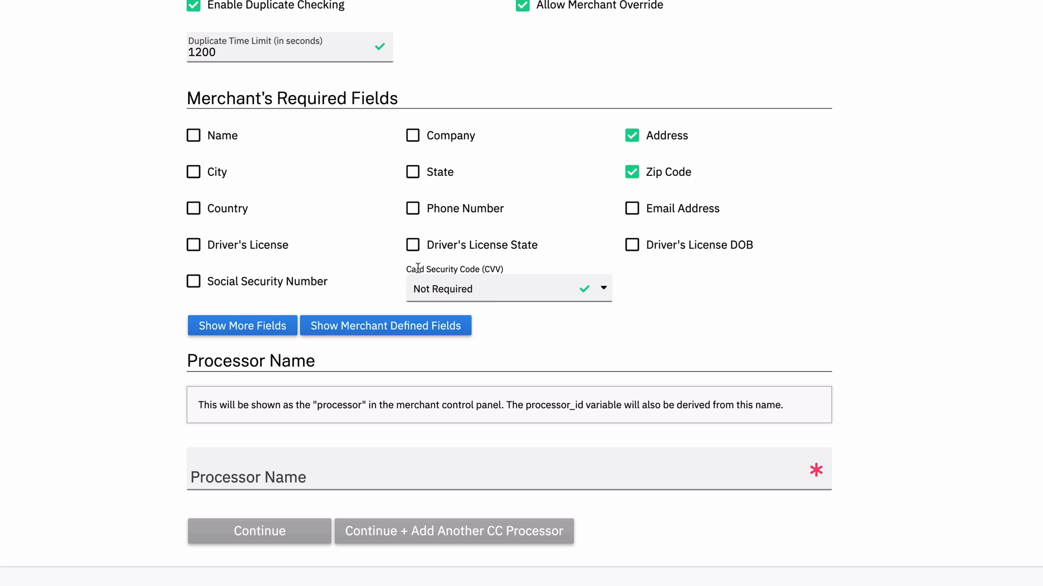
Set the Card Security Code (CVV) requirement to Always Required.
{"action": "left_click", "coordinate": [461, 286]}
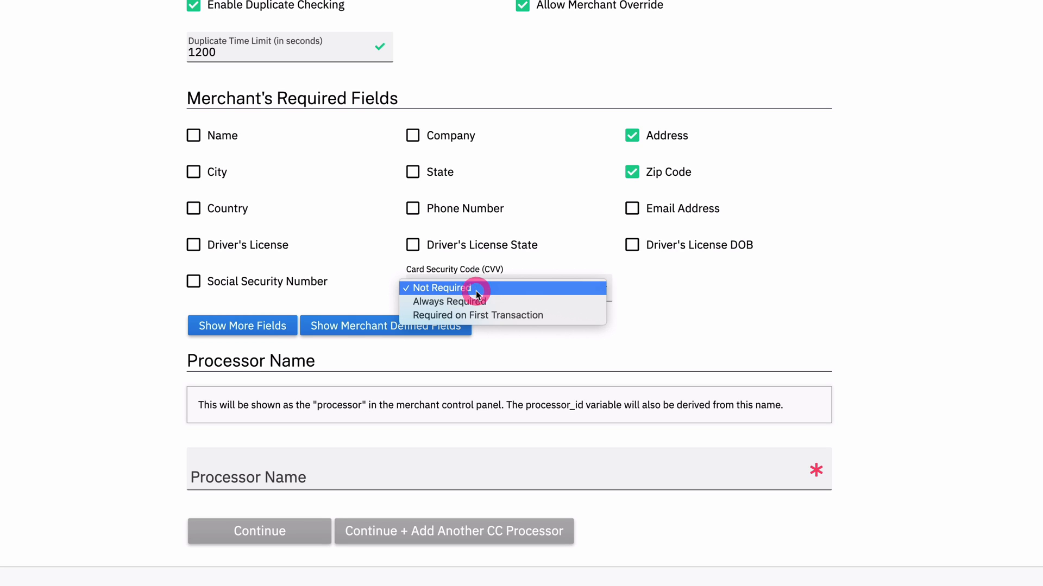
{"action": "left_click", "coordinate": [489, 301]}
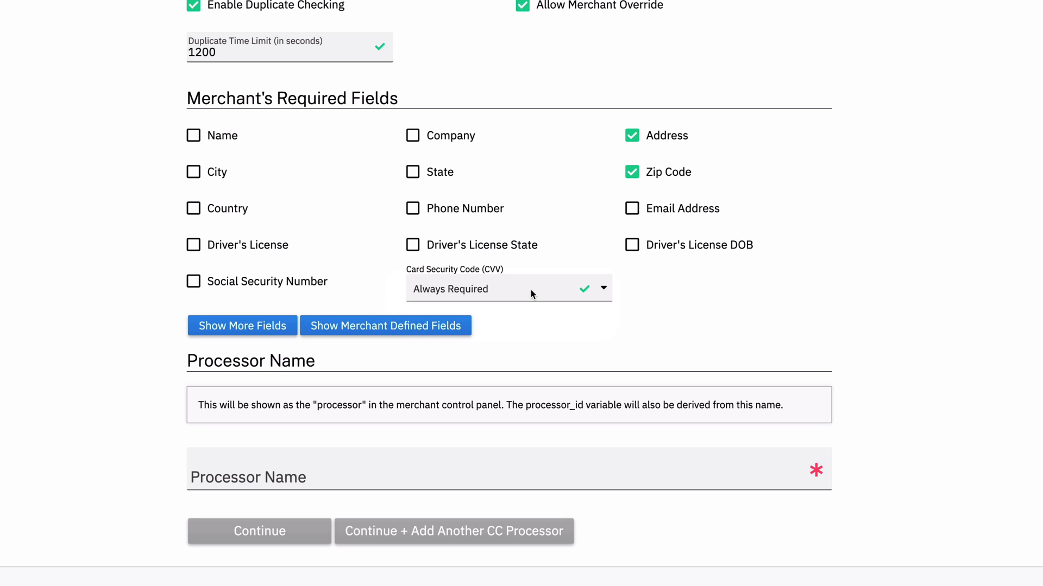
{"action": "left_click", "coordinate": [195, 282]}
{"action": "left_click", "coordinate": [269, 284]}
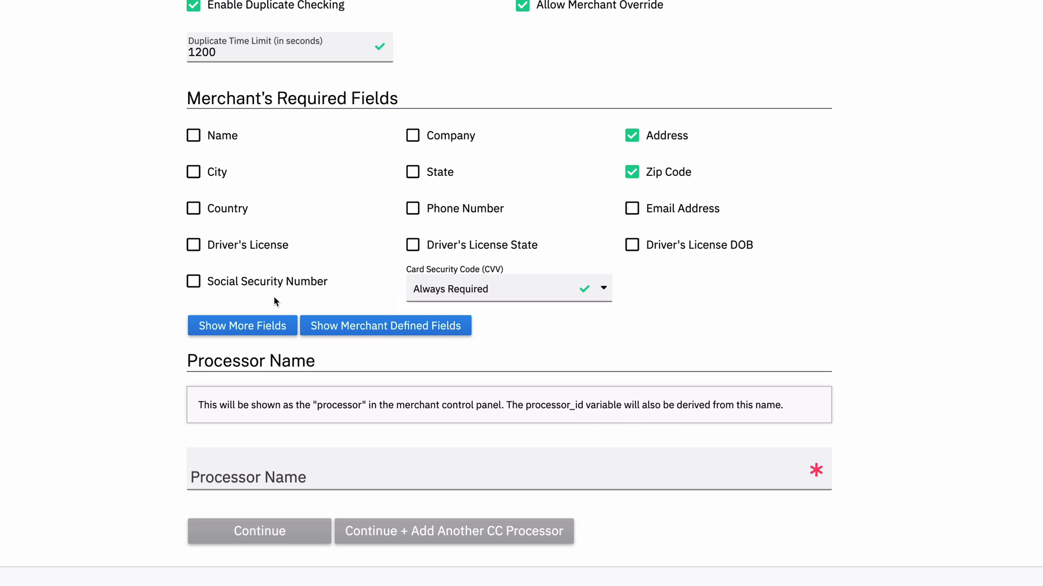
Expand and review the merchant defined fields and the additional optional fields, then collapse them.
{"action": "left_click", "coordinate": [364, 327]}
{"action": "scroll", "coordinate": [353, 326], "scroll_direction": "down", "scroll_amount": 4}
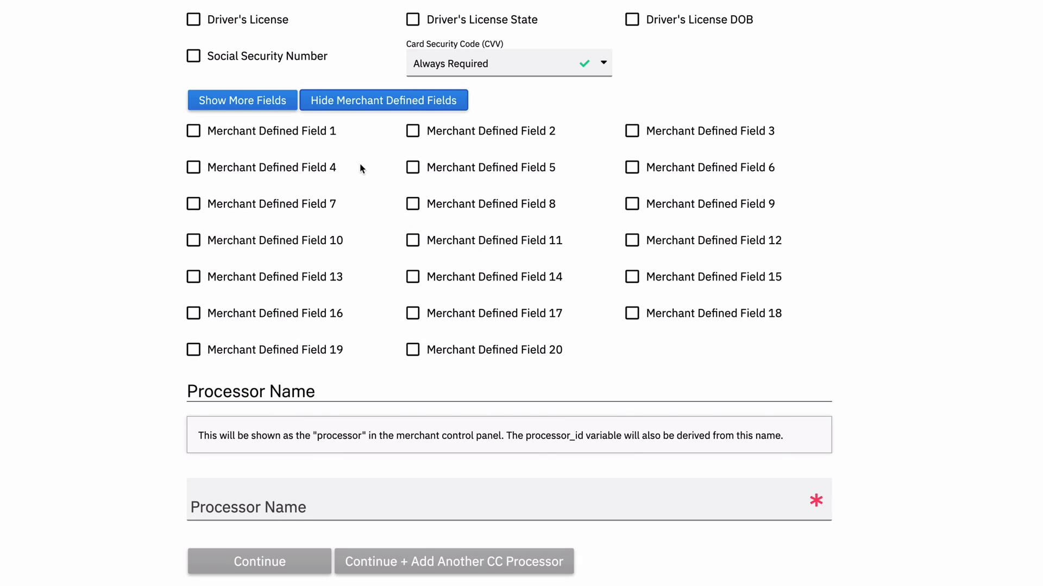
{"action": "left_click", "coordinate": [193, 132]}
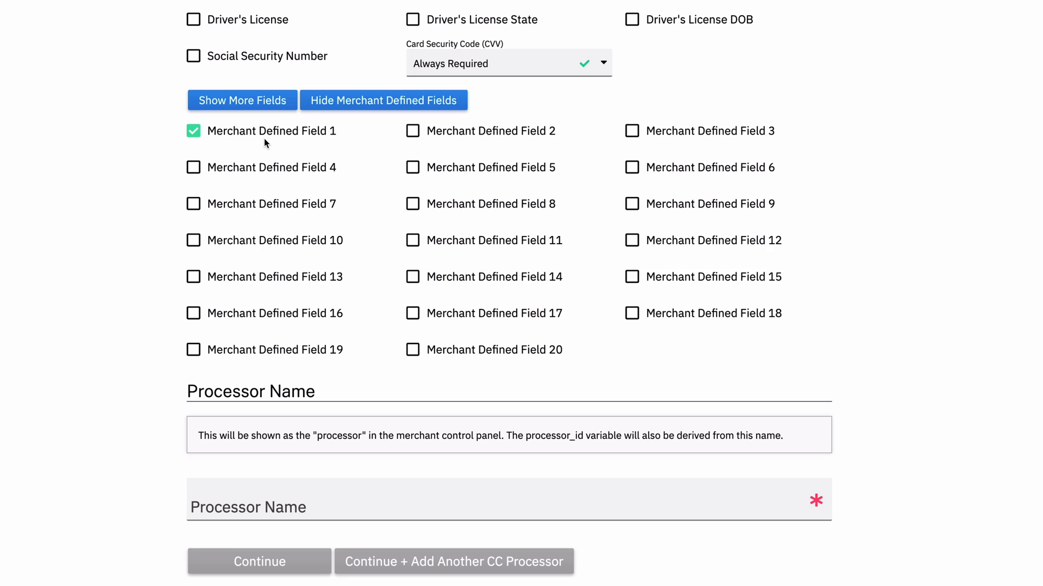
{"action": "left_click", "coordinate": [249, 126]}
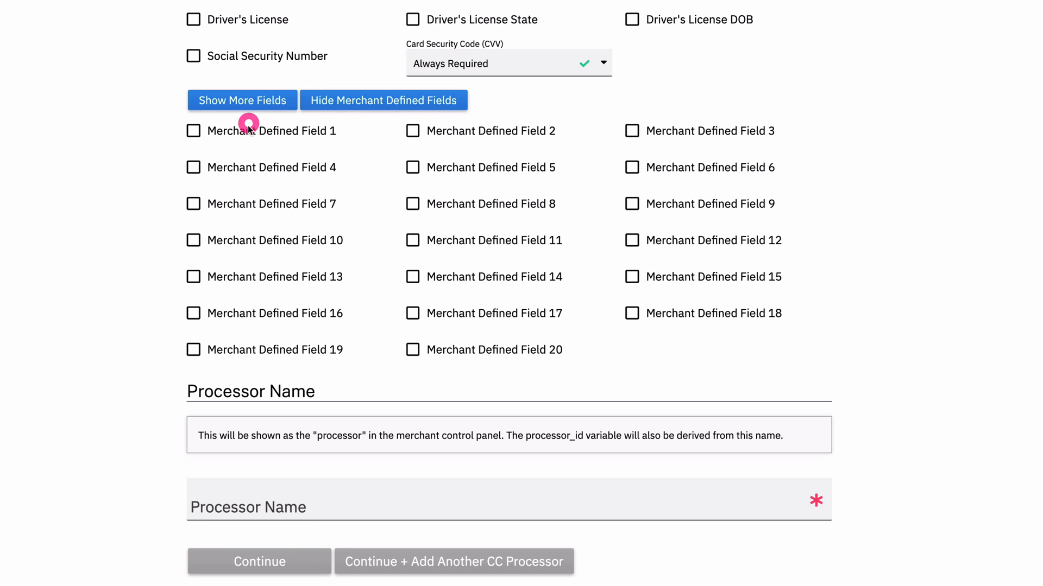
{"action": "left_click", "coordinate": [368, 100]}
{"action": "left_click", "coordinate": [253, 206]}
{"action": "scroll", "coordinate": [242, 109], "scroll_direction": "up", "scroll_amount": 1}
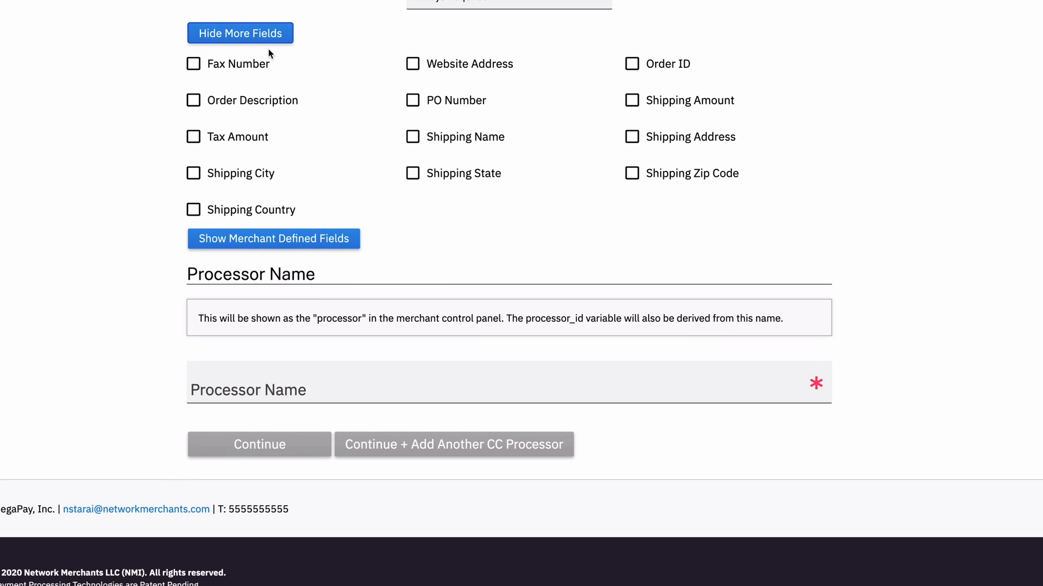
{"action": "left_click", "coordinate": [270, 34]}
{"action": "scroll", "coordinate": [319, 290], "scroll_direction": "up", "scroll_amount": 2}
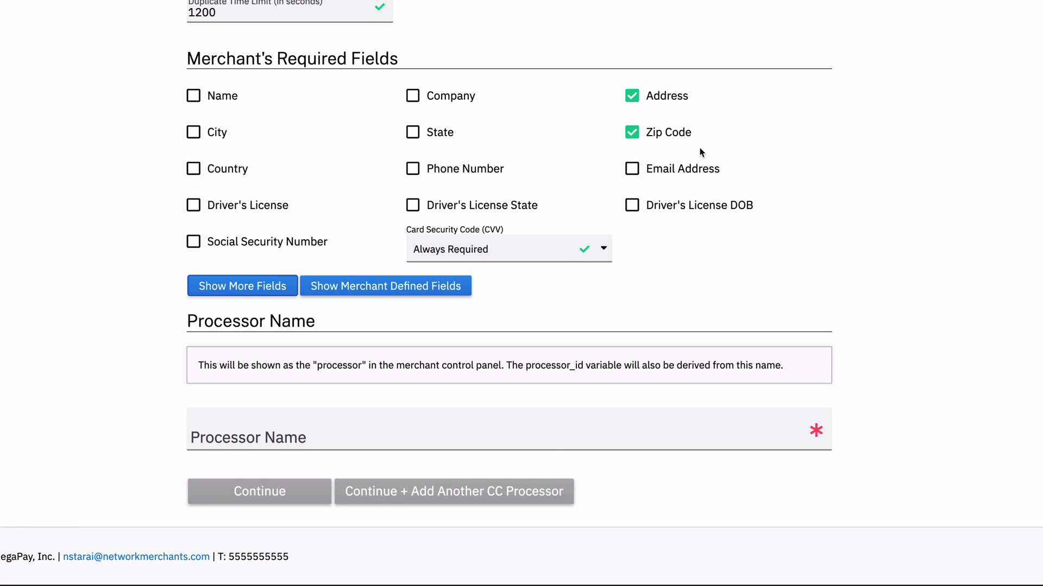
Make Name a required merchant field and enter Qwerty Processor as the processor name.
{"action": "left_click", "coordinate": [193, 96]}
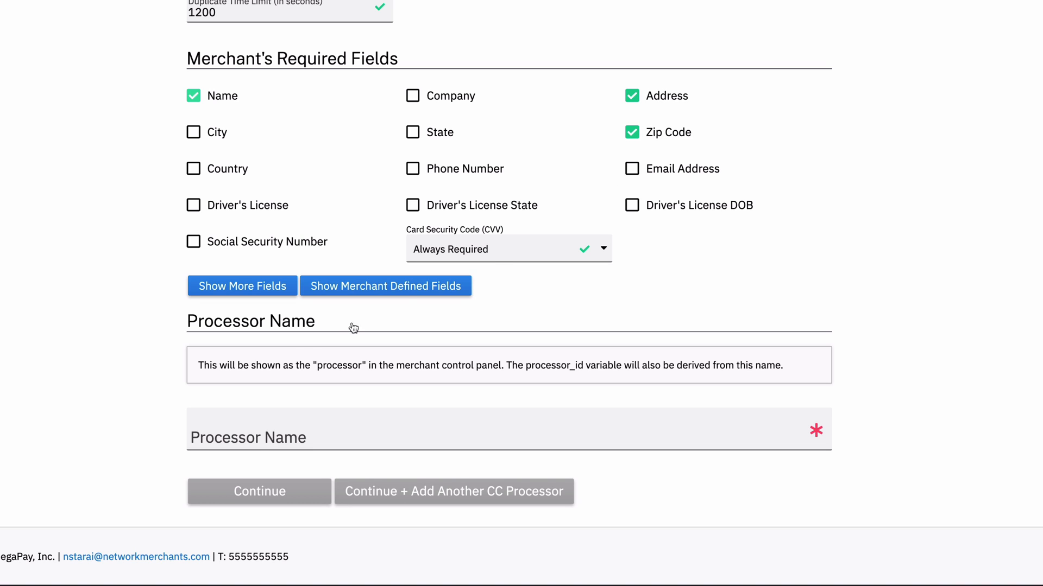
{"action": "left_click", "coordinate": [311, 439]}
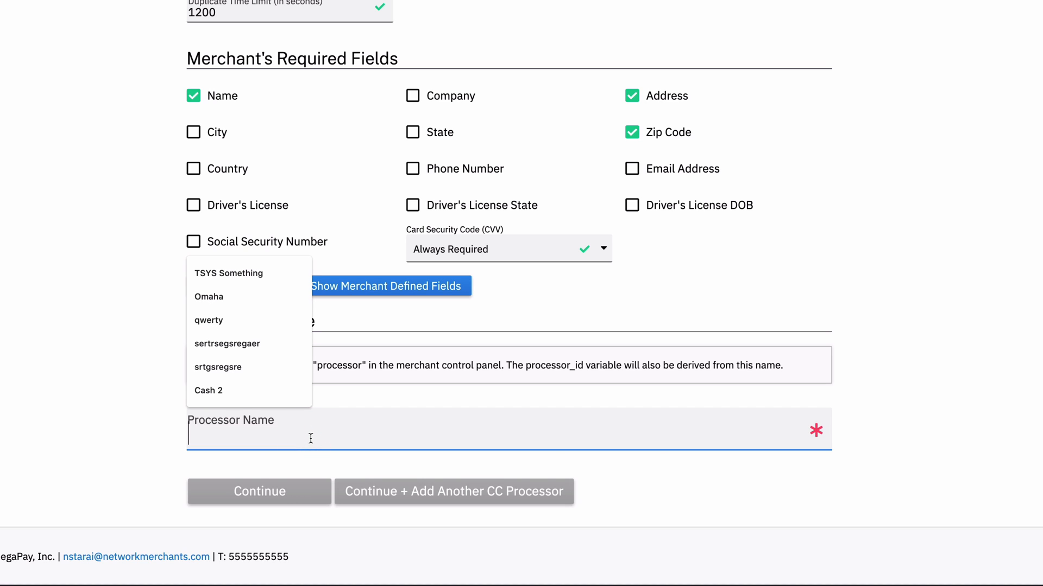
{"action": "type", "text": "Qwerty Processor"}
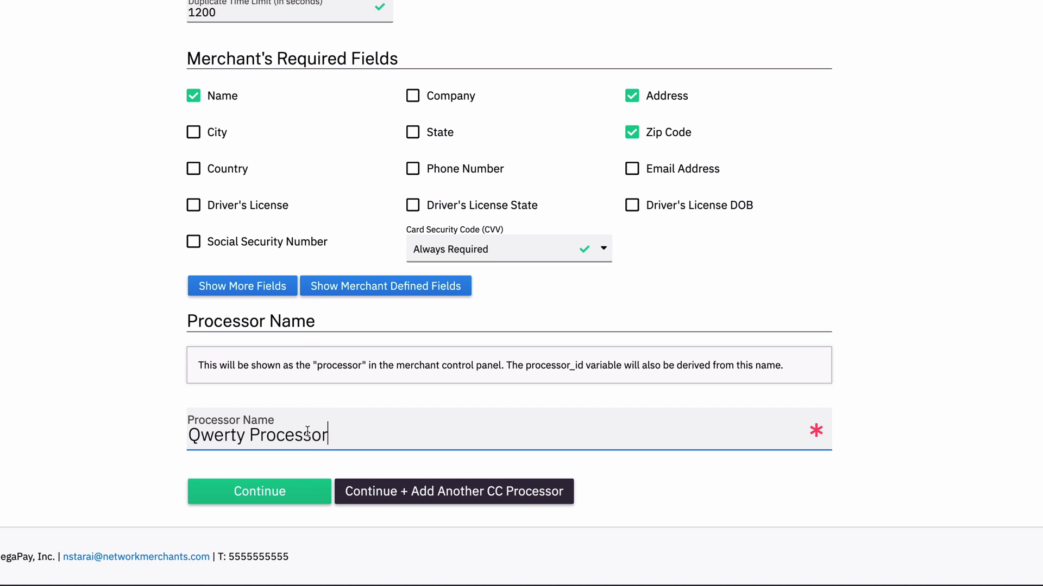
Save the credit card processor and continue to the electronic check processor.
{"action": "left_click", "coordinate": [320, 402]}
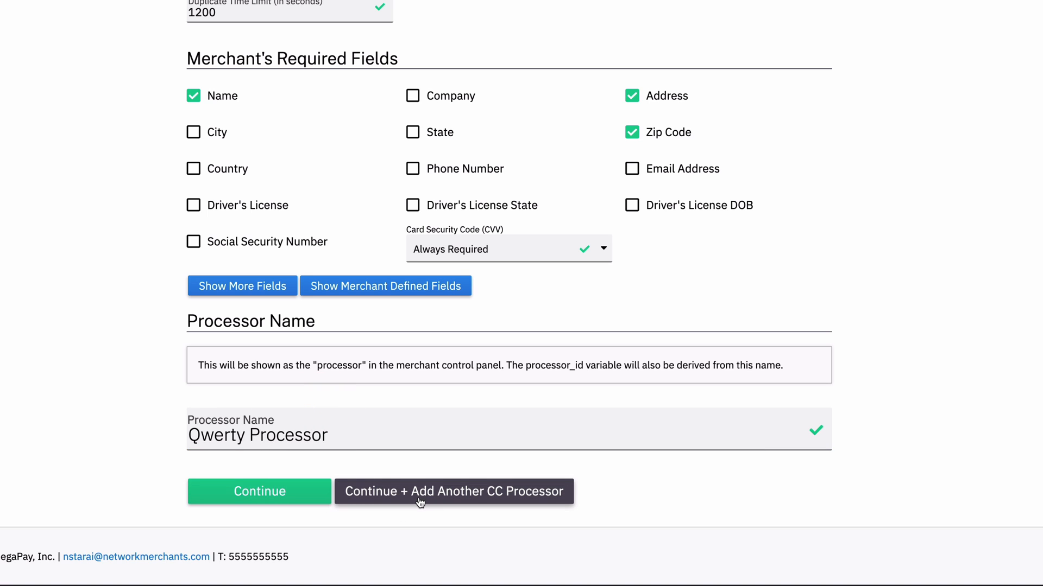
{"action": "left_click", "coordinate": [479, 499]}
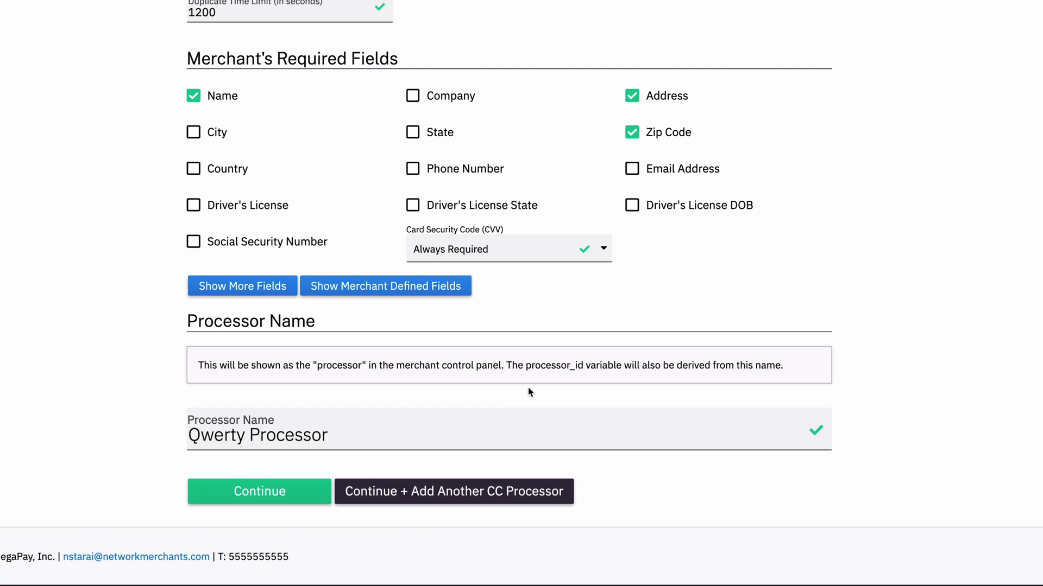
{"action": "left_click", "coordinate": [229, 492]}
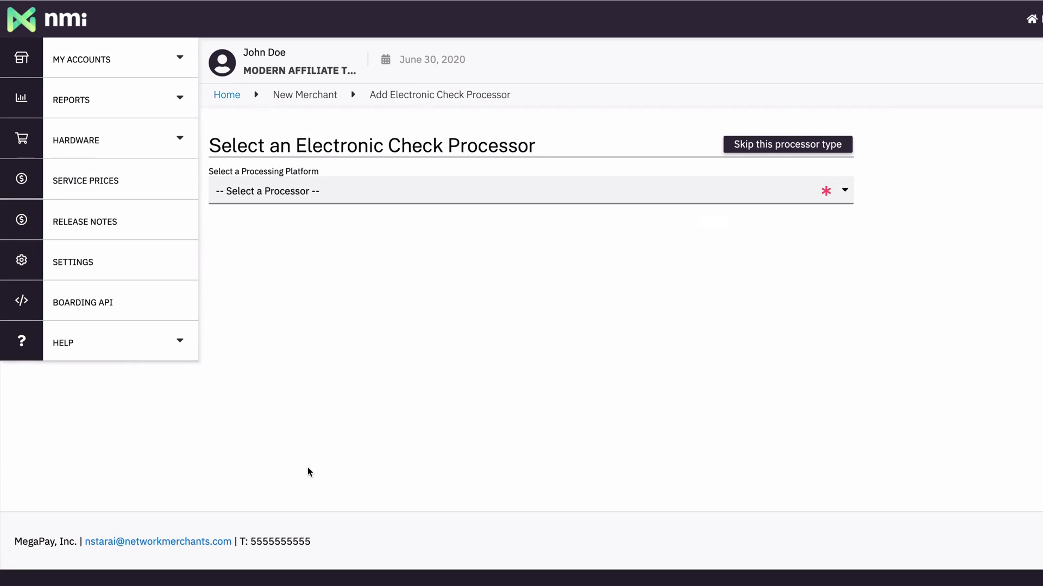
Select Electronic Check as the electronic check processing platform.
{"action": "left_click", "coordinate": [395, 194]}
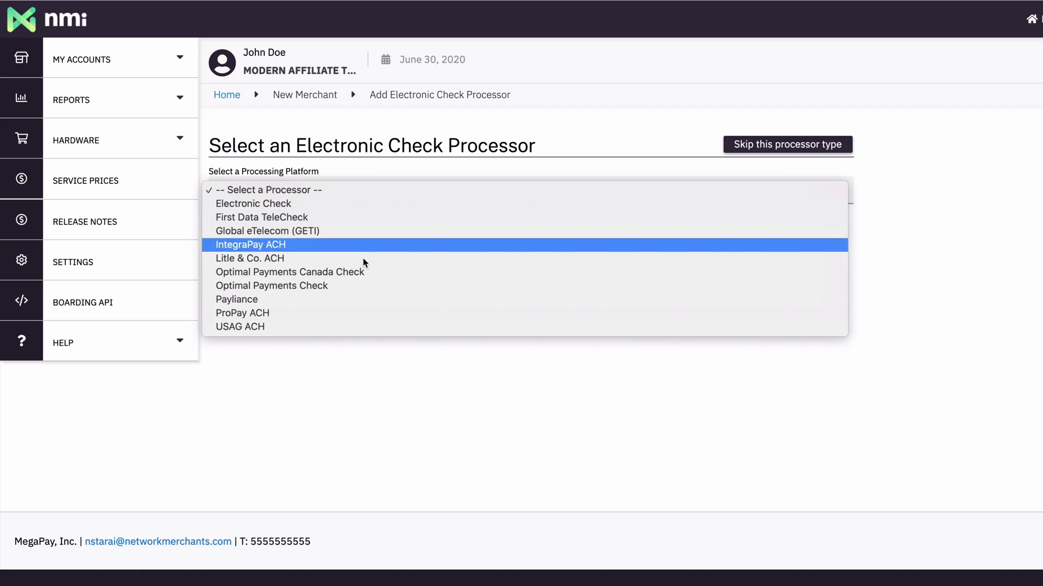
{"action": "left_click", "coordinate": [346, 217]}
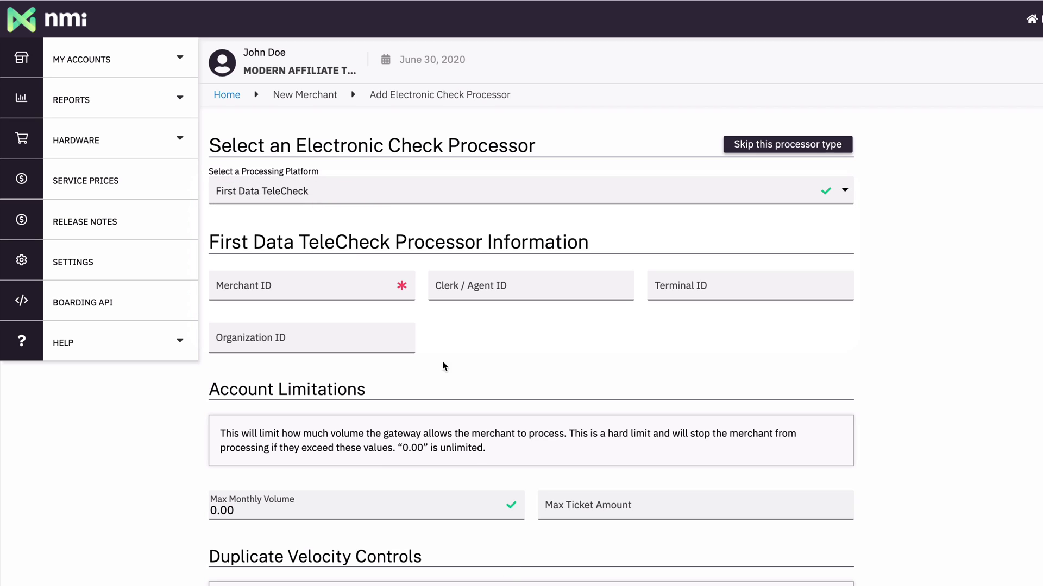
{"action": "left_click", "coordinate": [352, 196]}
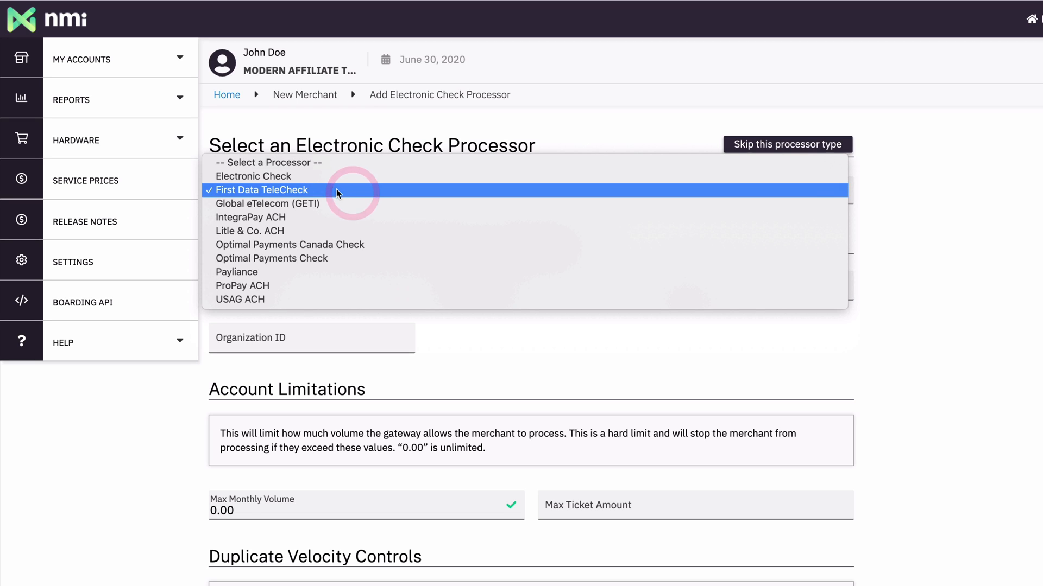
{"action": "left_click", "coordinate": [237, 176]}
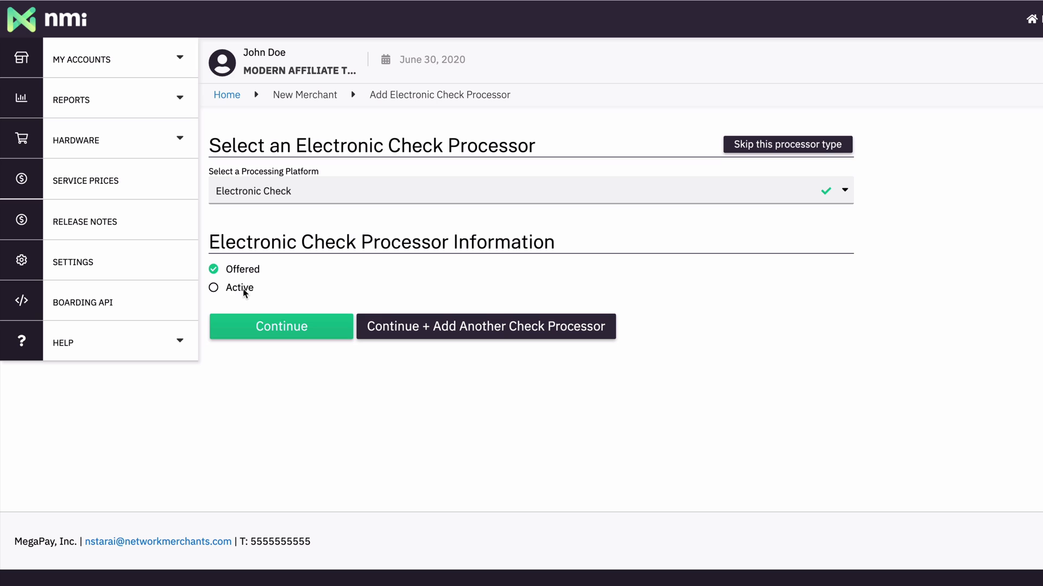
Switch the electronic check processor to Active and review its settings.
{"action": "left_click", "coordinate": [214, 288]}
{"action": "scroll", "coordinate": [549, 318], "scroll_direction": "down", "scroll_amount": 3}
{"action": "scroll", "coordinate": [500, 546], "scroll_direction": "down", "scroll_amount": 5}
{"action": "scroll", "coordinate": [500, 548], "scroll_direction": "down", "scroll_amount": 4}
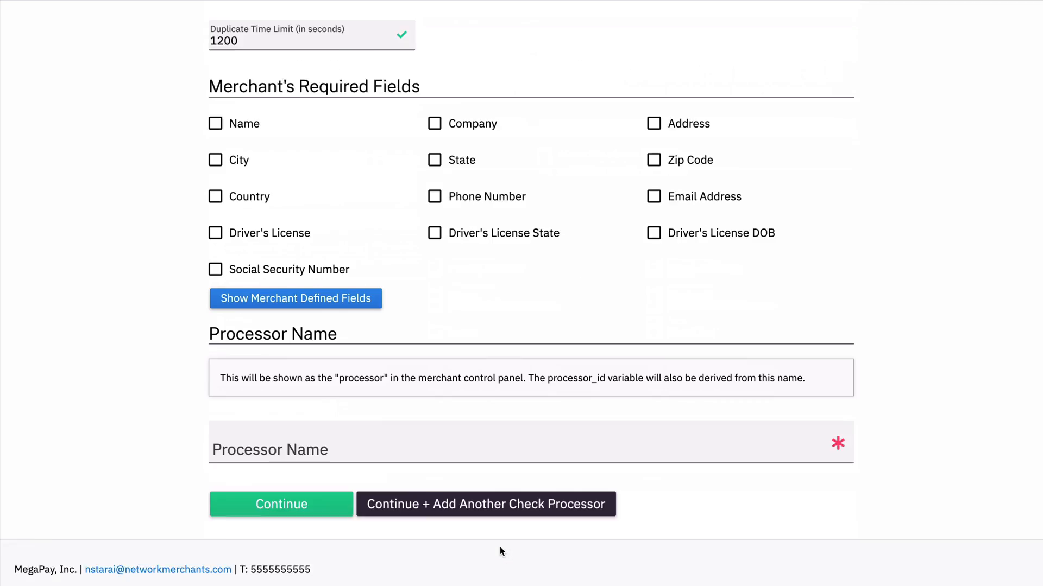
{"action": "scroll", "coordinate": [500, 548], "scroll_direction": "up", "scroll_amount": 9}
{"action": "scroll", "coordinate": [499, 546], "scroll_direction": "up", "scroll_amount": 3}
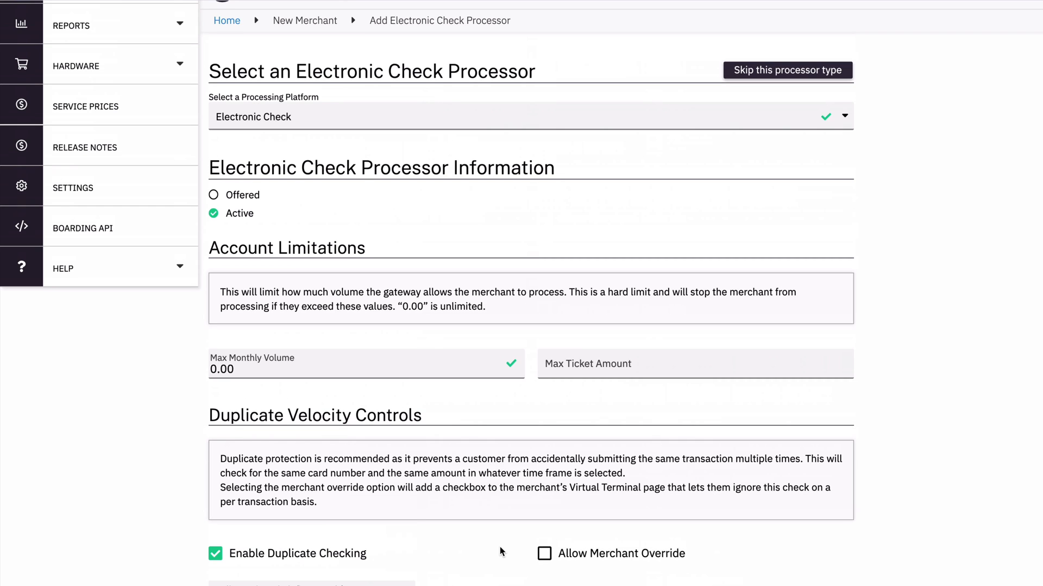
Set the electronic check processor back to Offered and continue to cash processing.
{"action": "left_click", "coordinate": [256, 262]}
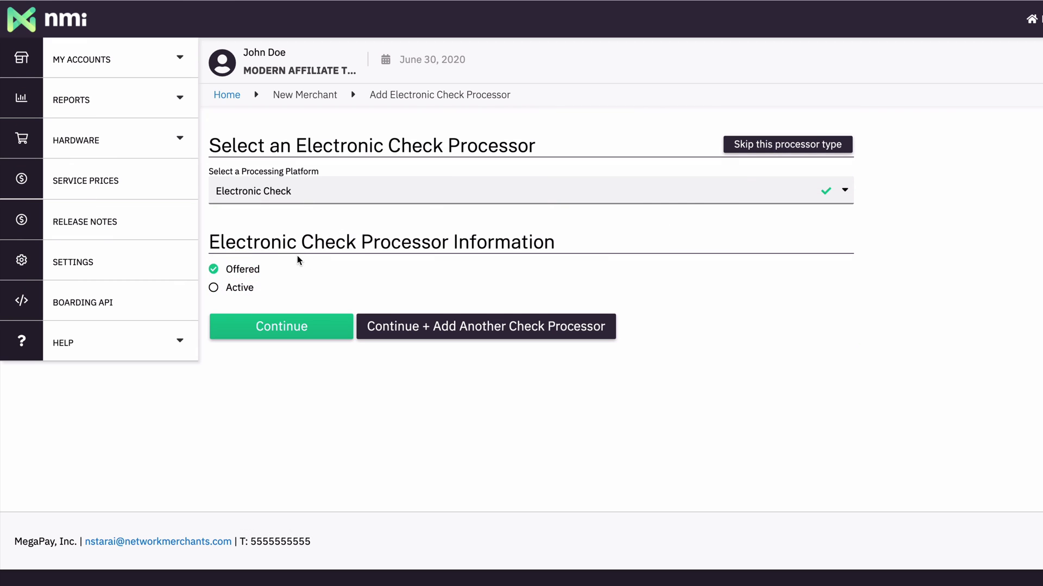
{"action": "left_click", "coordinate": [292, 325]}
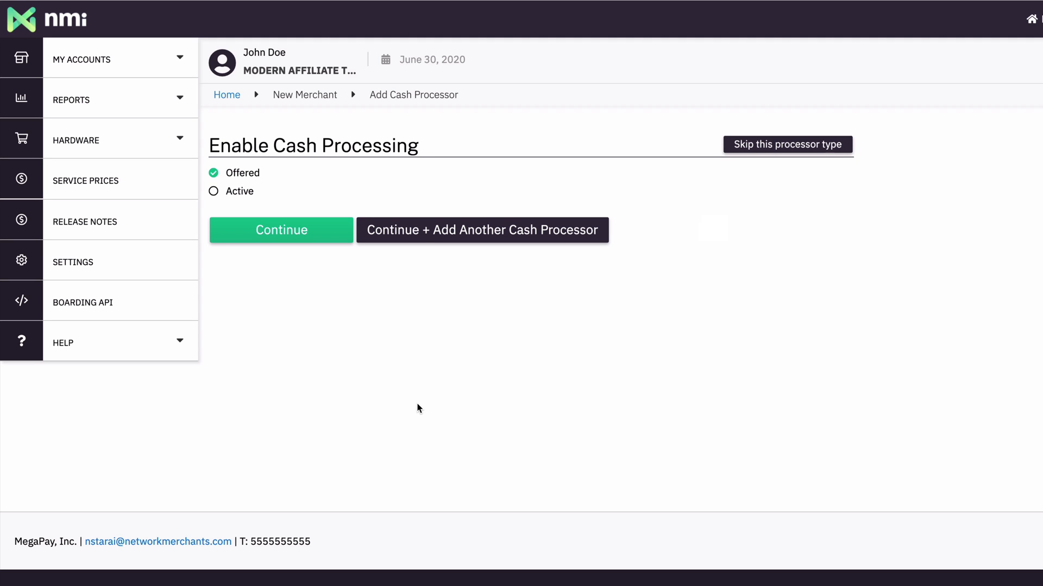
Skip the cash processor type after reviewing its activation, currency and required field options.
{"action": "left_click", "coordinate": [235, 193]}
{"action": "scroll", "coordinate": [495, 431], "scroll_direction": "down", "scroll_amount": 2}
{"action": "scroll", "coordinate": [431, 397], "scroll_direction": "up", "scroll_amount": 2}
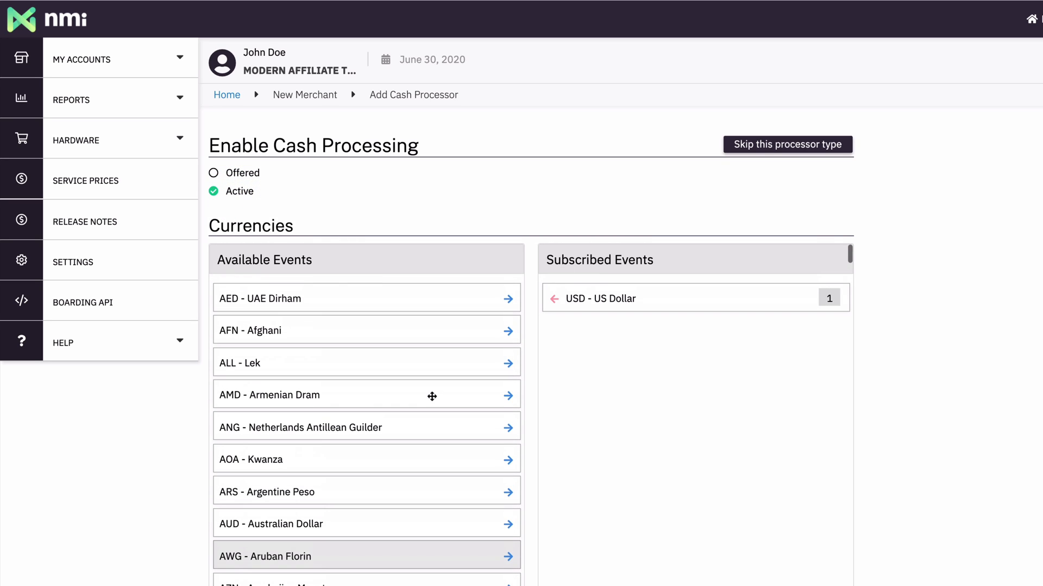
{"action": "left_click_drag", "start_coordinate": [402, 298], "coordinate": [370, 340]}
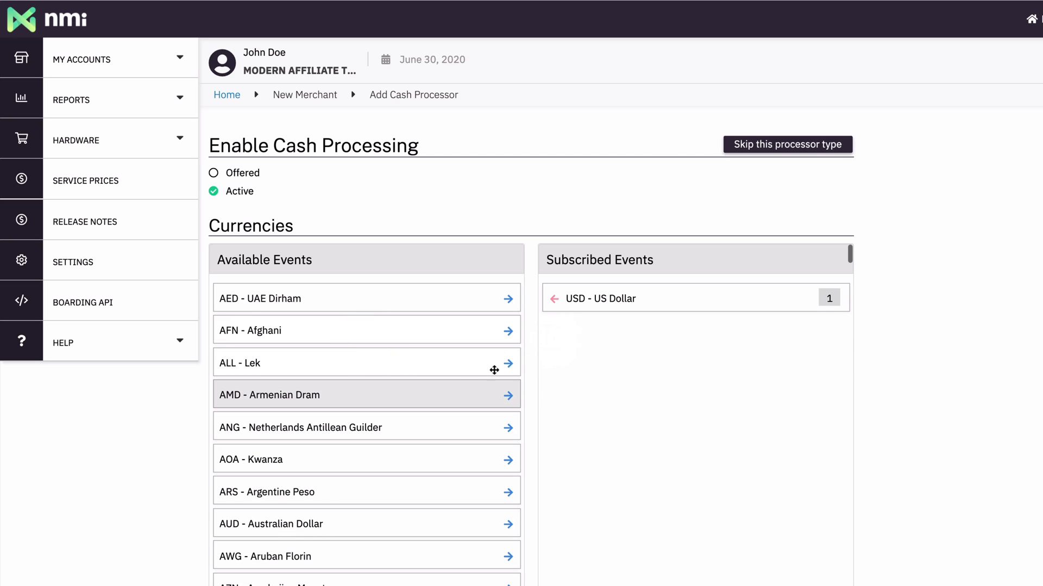
{"action": "scroll", "coordinate": [190, 483], "scroll_direction": "down", "scroll_amount": 6}
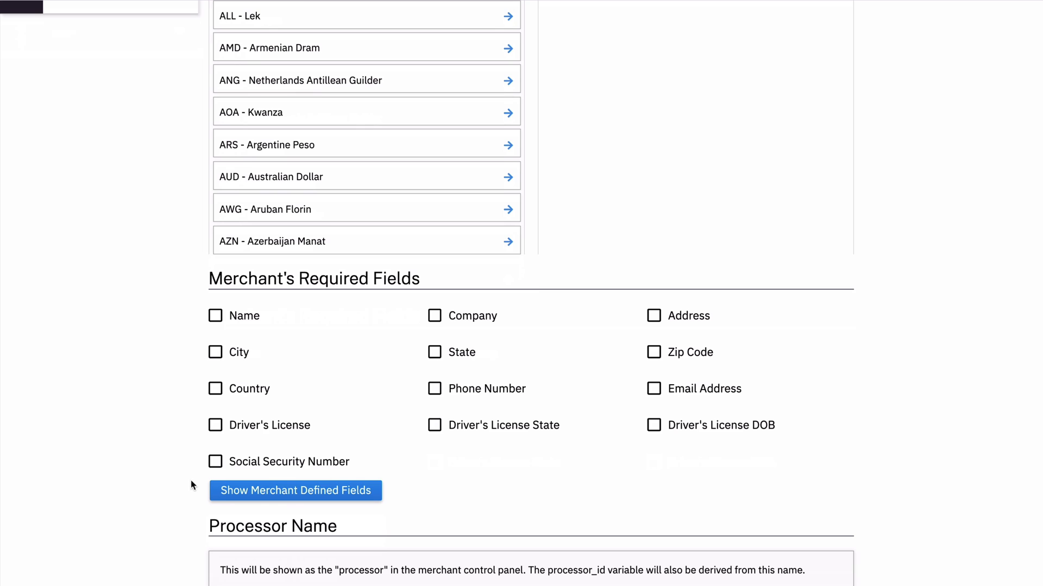
{"action": "scroll", "coordinate": [377, 456], "scroll_direction": "down", "scroll_amount": 3}
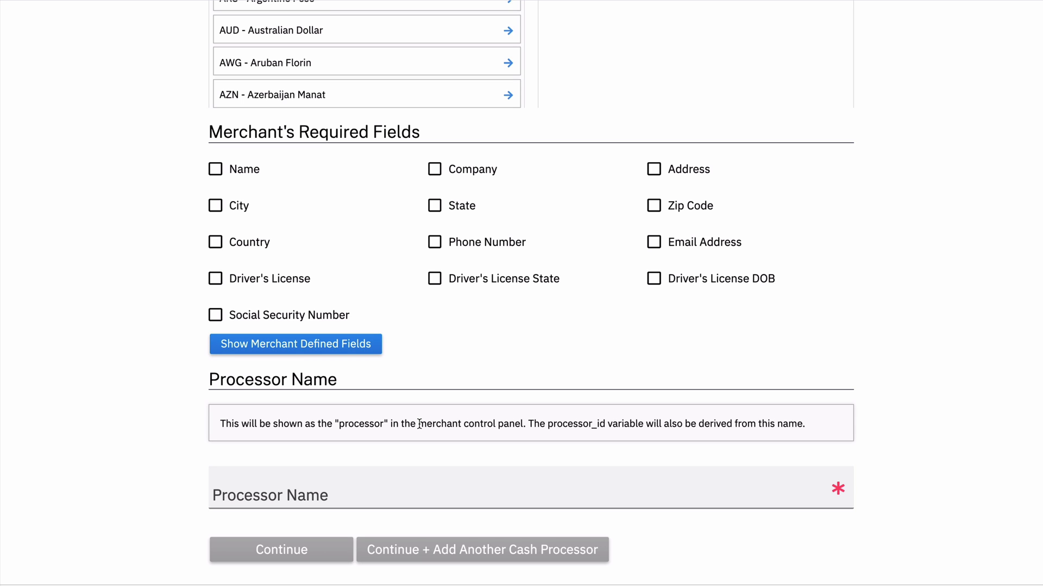
{"action": "scroll", "coordinate": [421, 421], "scroll_direction": "up", "scroll_amount": 9}
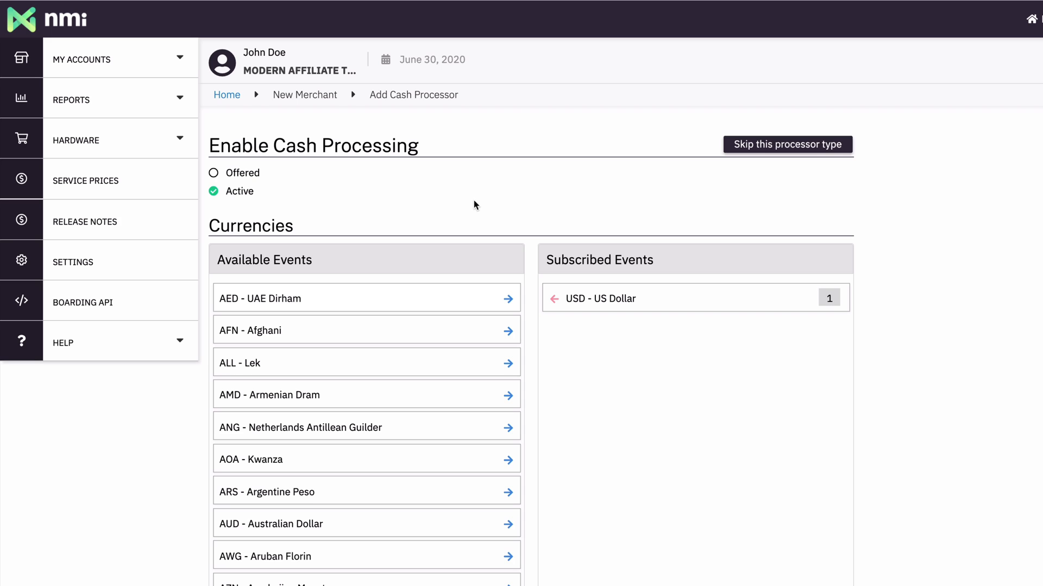
{"action": "left_click", "coordinate": [781, 144]}
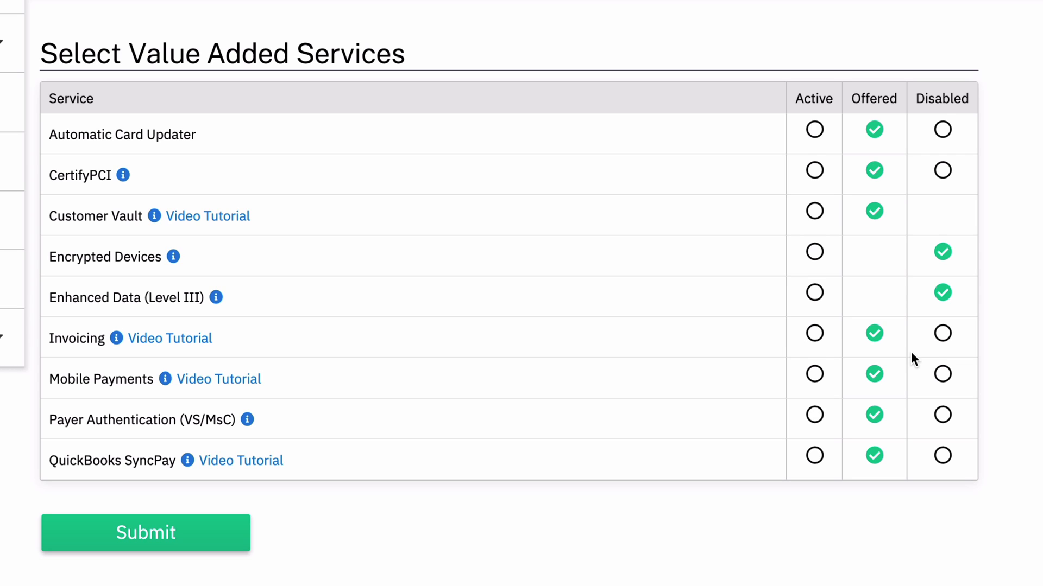
Set Automatic Card Updater and Customer Vault to Active, keeping CertifyPCI as Offered.
{"action": "left_click", "coordinate": [942, 129]}
{"action": "left_click", "coordinate": [943, 168]}
{"action": "left_click", "coordinate": [942, 129]}
{"action": "left_click", "coordinate": [874, 170]}
{"action": "left_click", "coordinate": [874, 129]}
{"action": "left_click", "coordinate": [814, 131]}
{"action": "left_click", "coordinate": [816, 216]}
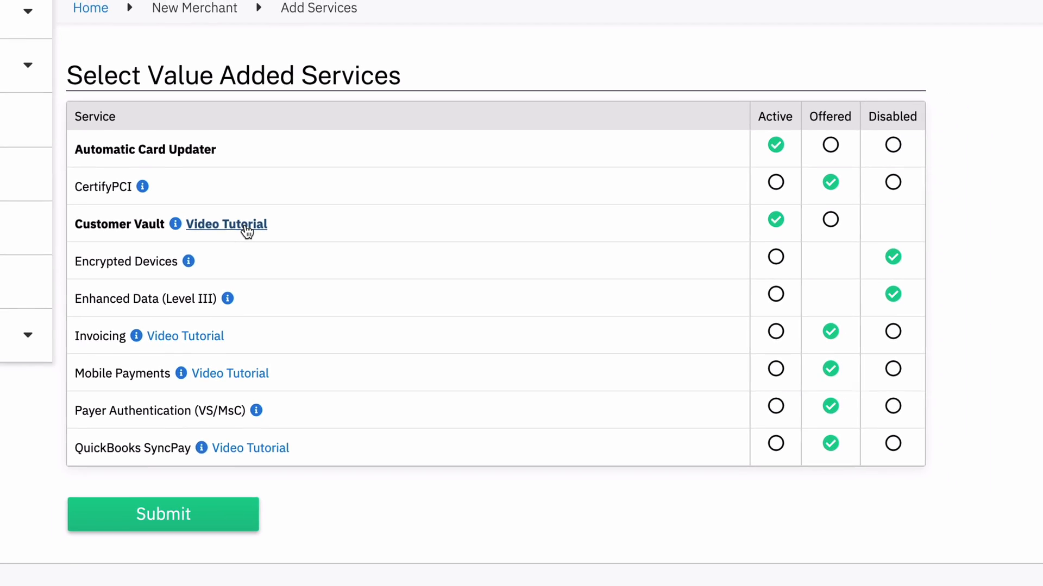
Preview the Customer Vault video tutorial, close it, and submit the value added services.
{"action": "left_click", "coordinate": [247, 230]}
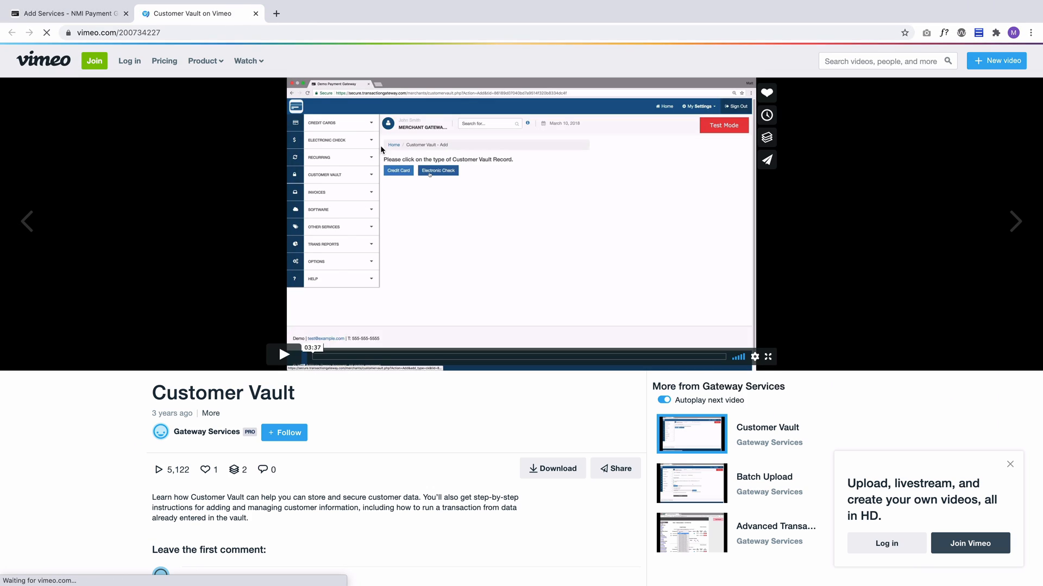
{"action": "left_click", "coordinate": [256, 13]}
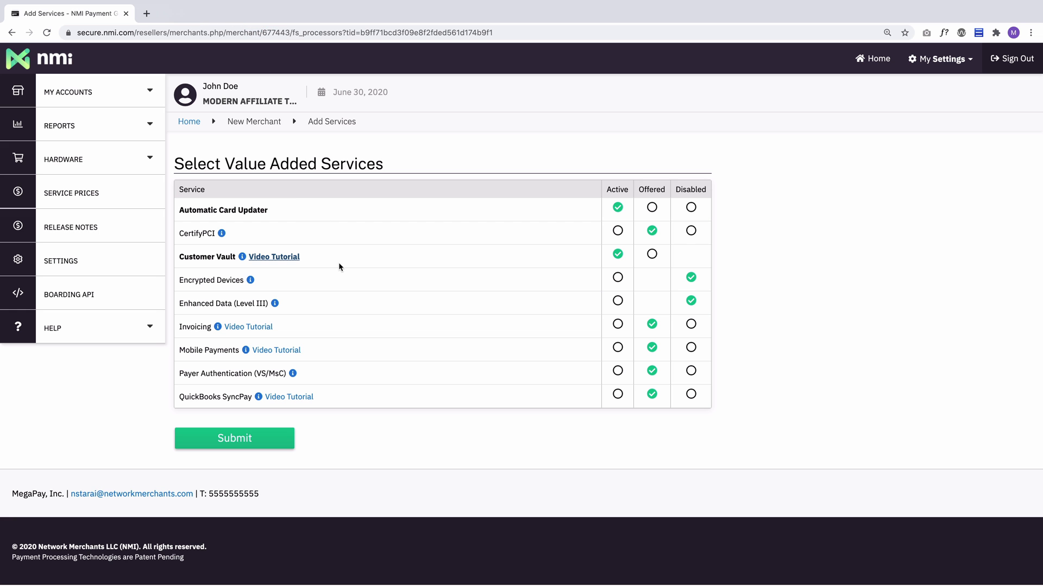
{"action": "mouse_move", "coordinate": [245, 262]}
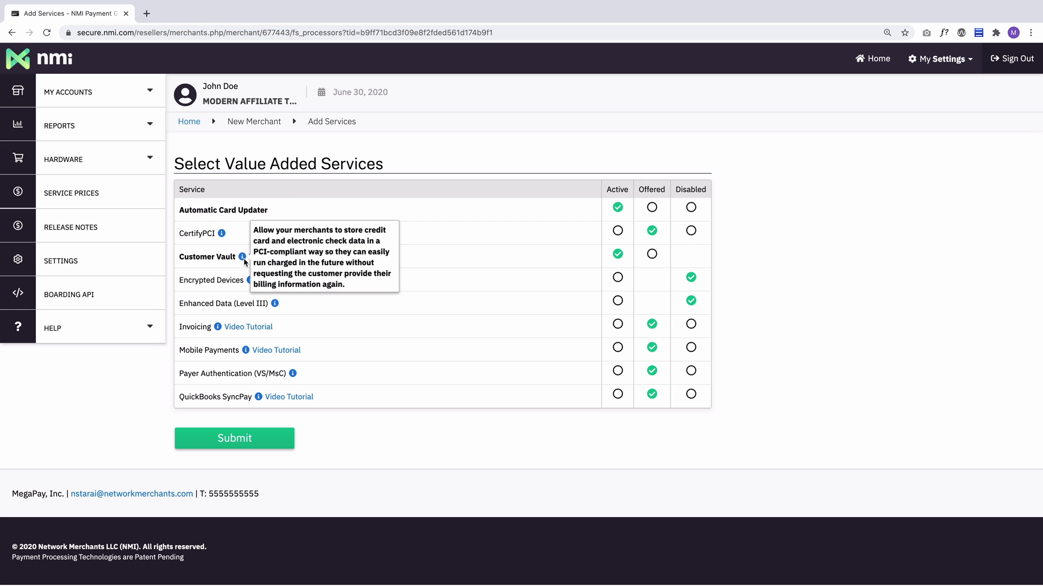
{"action": "mouse_move", "coordinate": [249, 281]}
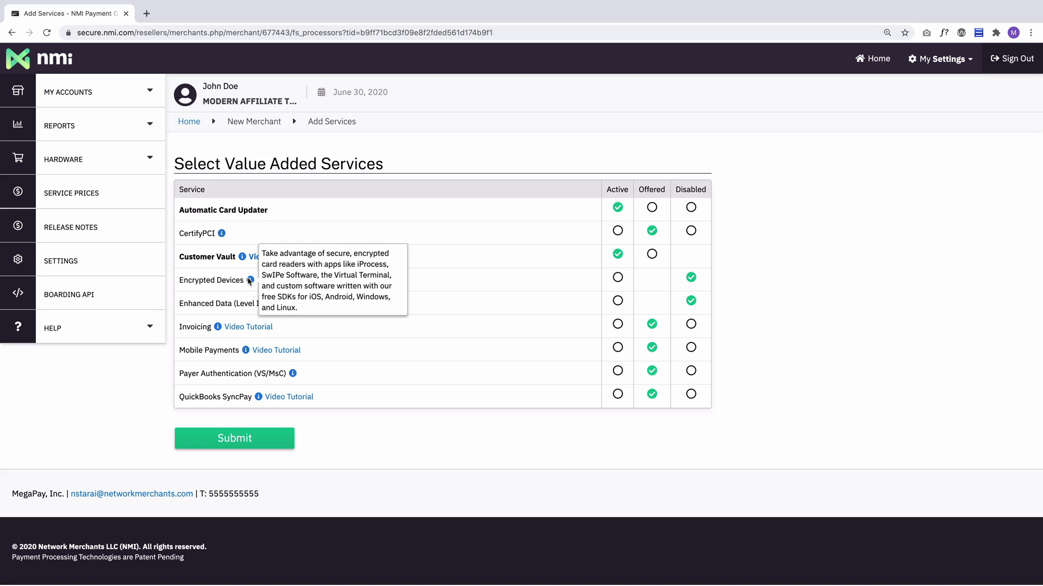
{"action": "mouse_move", "coordinate": [217, 327]}
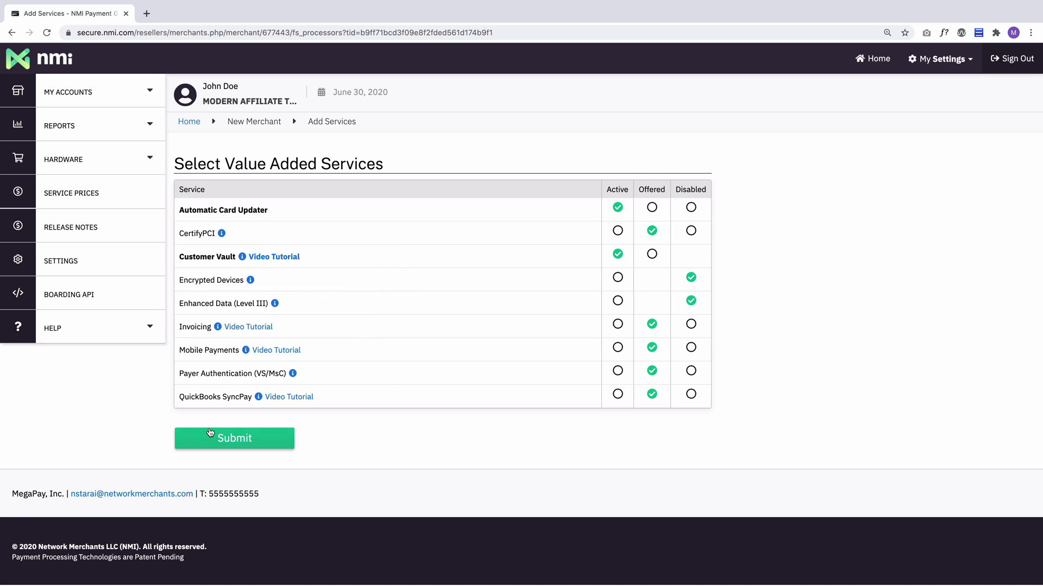
{"action": "left_click", "coordinate": [233, 437]}
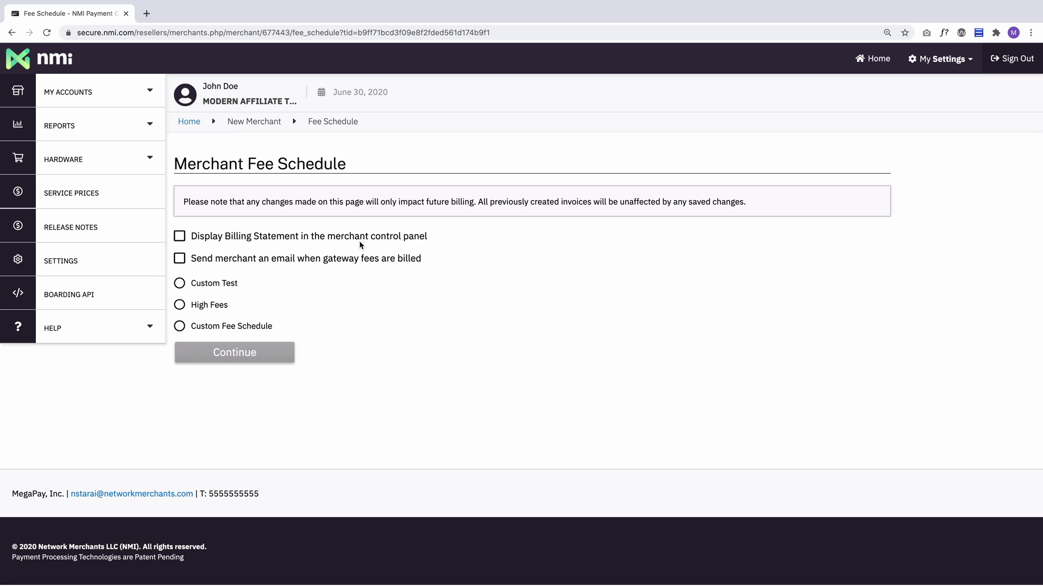
Enable the billing statement display and fee billing emails, and choose the Custom Fee Schedule.
{"action": "left_click", "coordinate": [235, 238]}
{"action": "left_click", "coordinate": [241, 259]}
{"action": "left_click", "coordinate": [177, 284]}
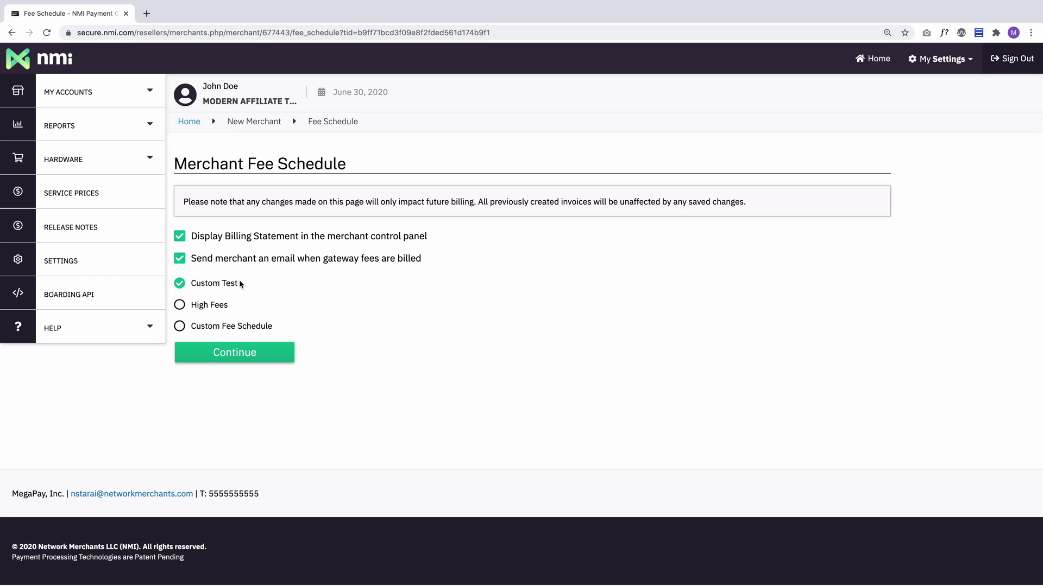
{"action": "left_click", "coordinate": [185, 305]}
{"action": "left_click", "coordinate": [181, 327]}
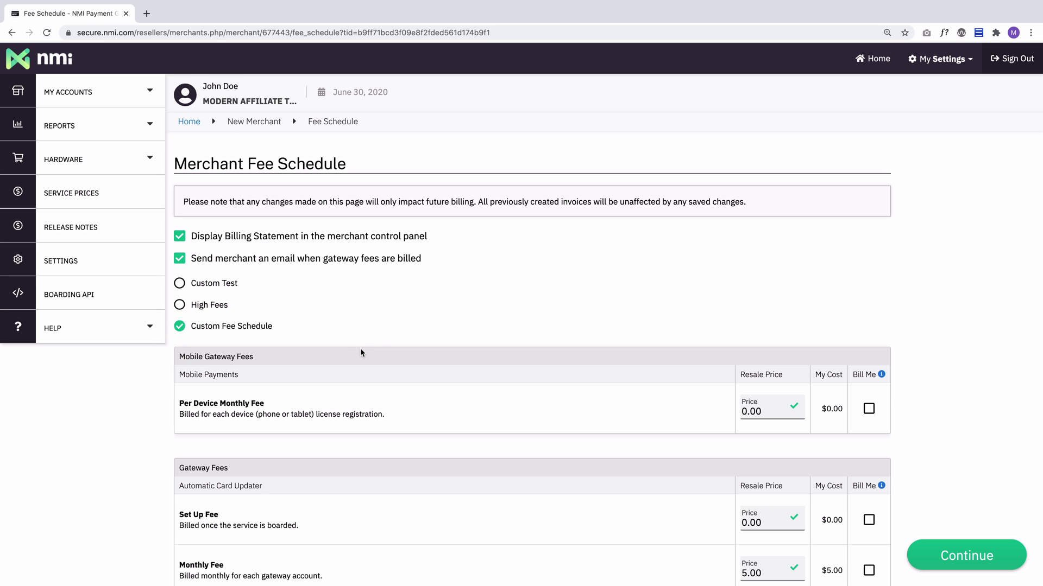
{"action": "scroll", "coordinate": [423, 421], "scroll_direction": "down", "scroll_amount": 5}
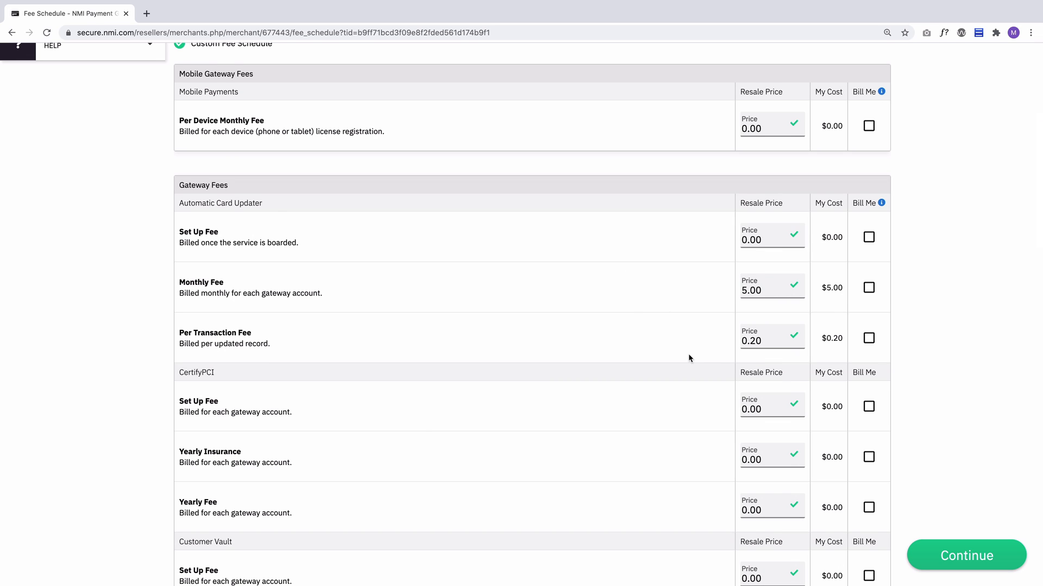
{"action": "scroll", "coordinate": [722, 293], "scroll_direction": "up", "scroll_amount": 1}
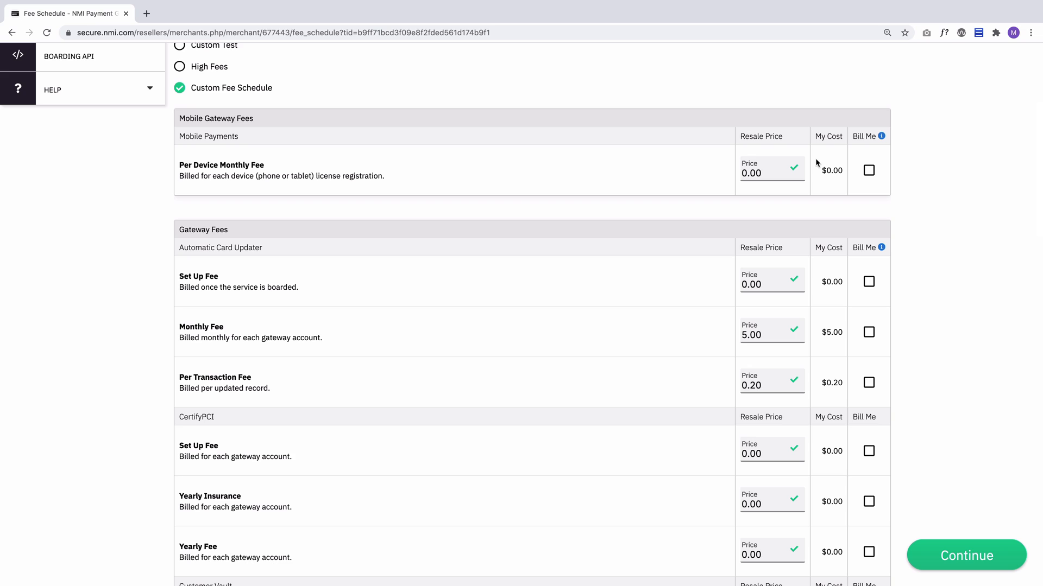
Tick Bill Me for the Automatic Card Updater set-up, monthly and per-transaction fees, then continue.
{"action": "left_click", "coordinate": [869, 170]}
{"action": "left_click", "coordinate": [869, 169]}
{"action": "left_click", "coordinate": [708, 290]}
{"action": "left_click", "coordinate": [869, 281]}
{"action": "left_click", "coordinate": [869, 331]}
{"action": "left_click", "coordinate": [868, 384]}
{"action": "left_click", "coordinate": [617, 350]}
{"action": "left_click", "coordinate": [966, 555]}
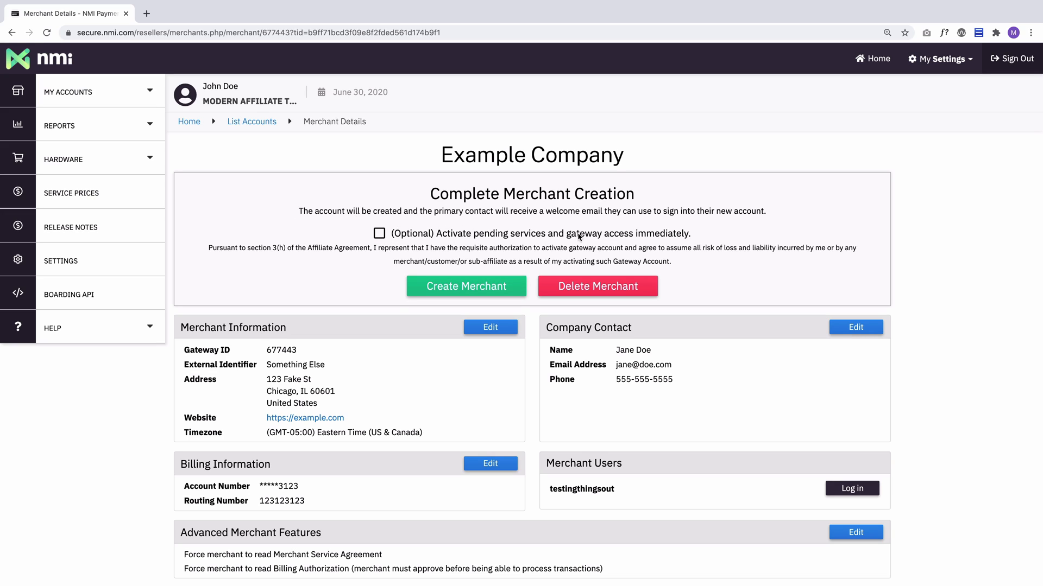
{"action": "left_click", "coordinate": [380, 234]}
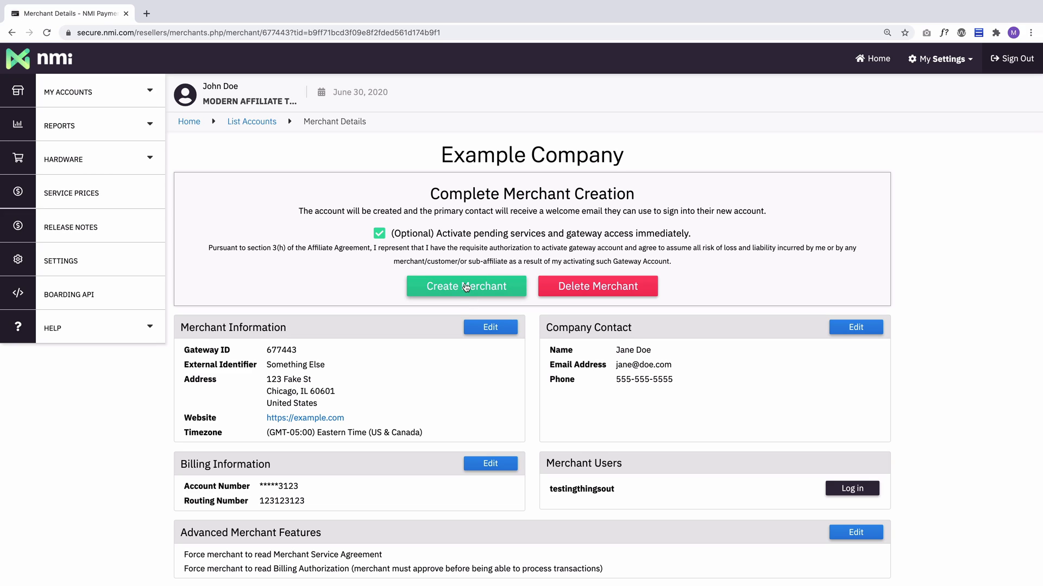
{"action": "left_click", "coordinate": [379, 233]}
{"action": "left_click", "coordinate": [361, 280]}
{"action": "scroll", "coordinate": [418, 304], "scroll_direction": "down", "scroll_amount": 3}
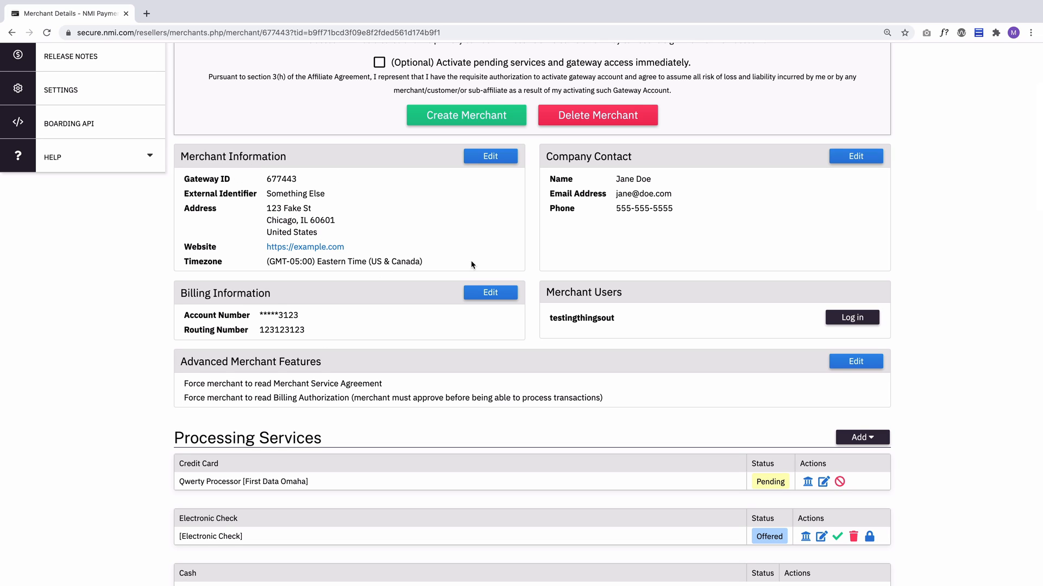
Open the merchant information for editing and save it without changes.
{"action": "left_click", "coordinate": [488, 157]}
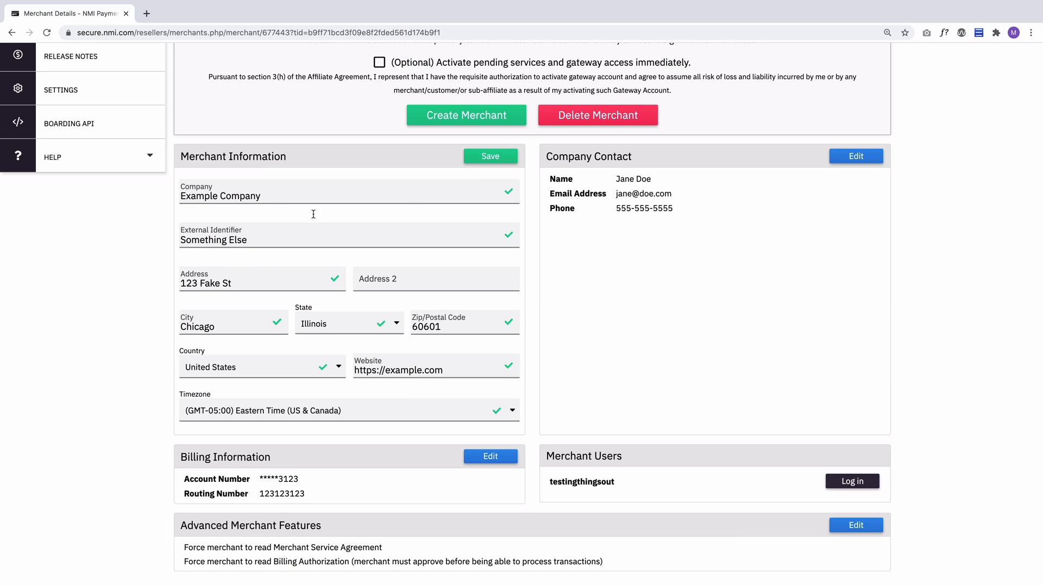
{"action": "left_click", "coordinate": [504, 162]}
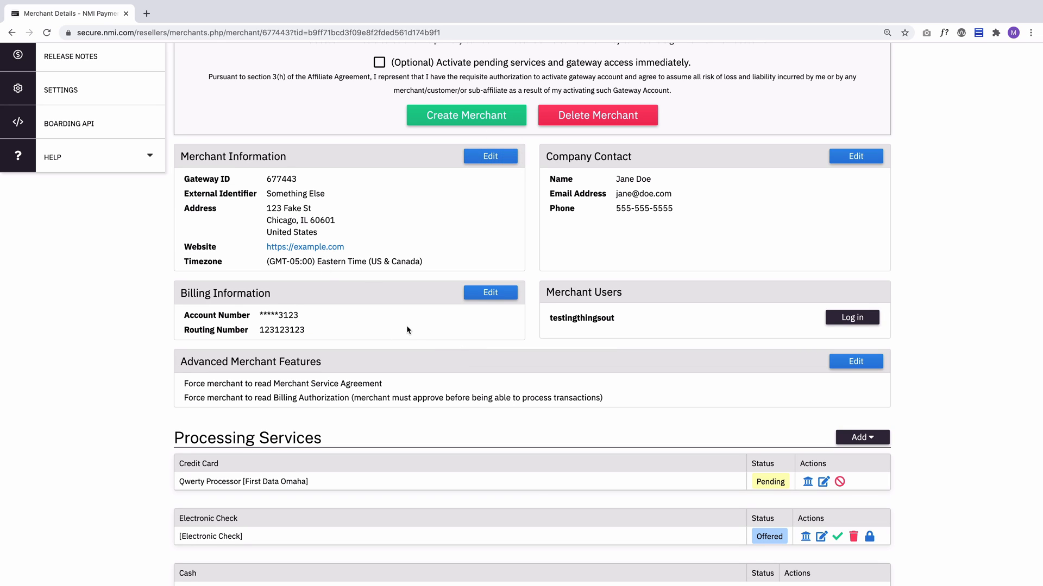
{"action": "scroll", "coordinate": [407, 329], "scroll_direction": "down", "scroll_amount": 5}
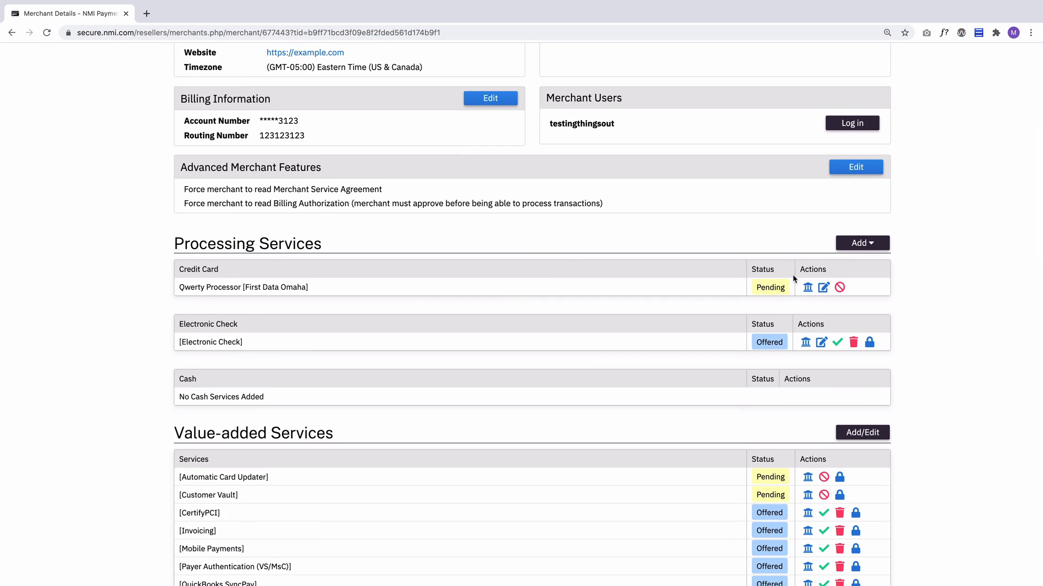
{"action": "scroll", "coordinate": [460, 379], "scroll_direction": "down", "scroll_amount": 2}
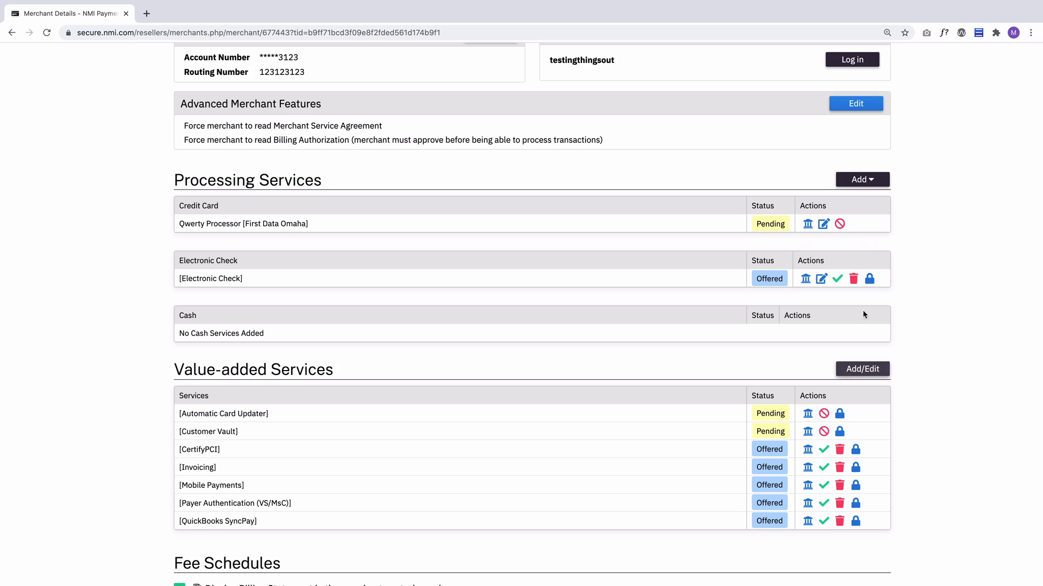
{"action": "left_click", "coordinate": [869, 180]}
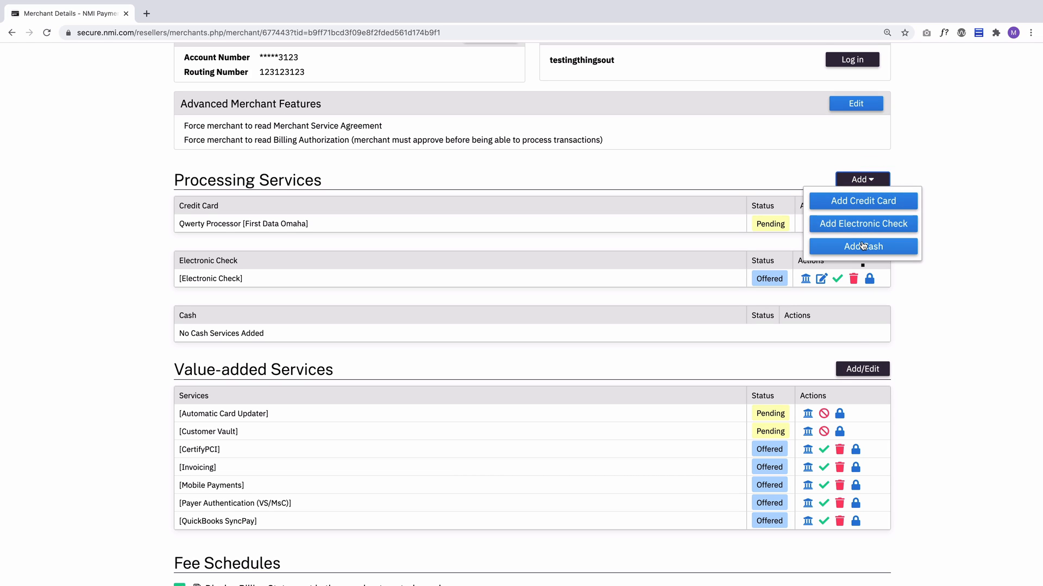
{"action": "left_click", "coordinate": [814, 170]}
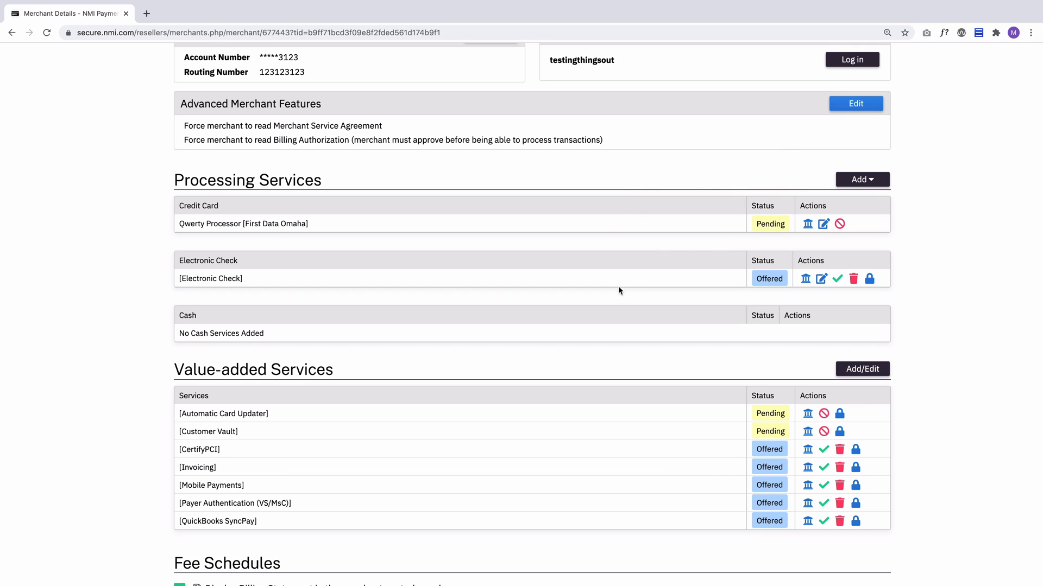
Edit the merchant's fee schedule and switch it from Custom Fee Schedule to High Fees.
{"action": "scroll", "coordinate": [614, 326], "scroll_direction": "down", "scroll_amount": 7}
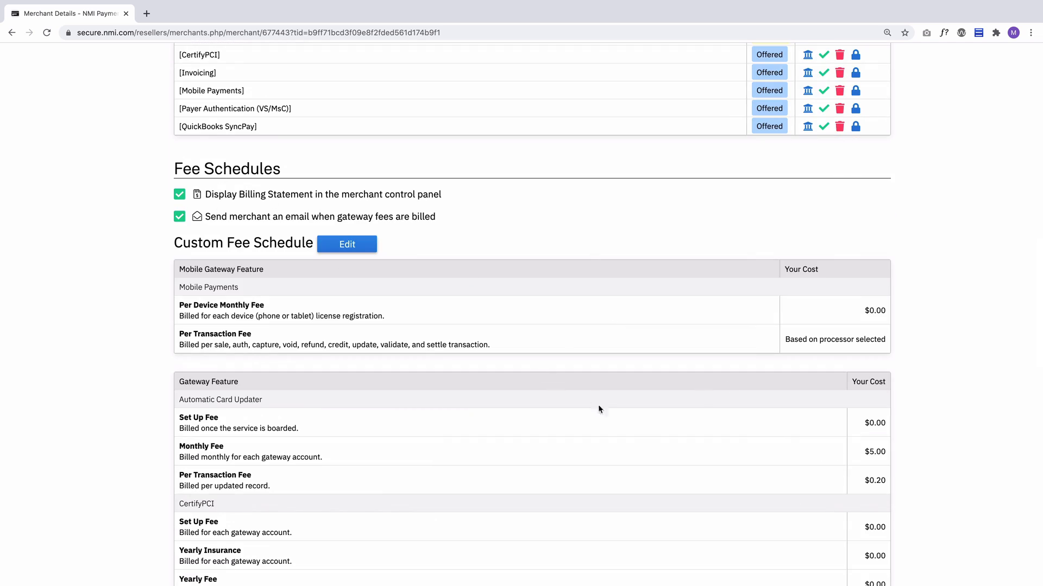
{"action": "scroll", "coordinate": [586, 401], "scroll_direction": "down", "scroll_amount": 2}
{"action": "scroll", "coordinate": [562, 390], "scroll_direction": "down", "scroll_amount": 5}
{"action": "scroll", "coordinate": [569, 373], "scroll_direction": "up", "scroll_amount": 9}
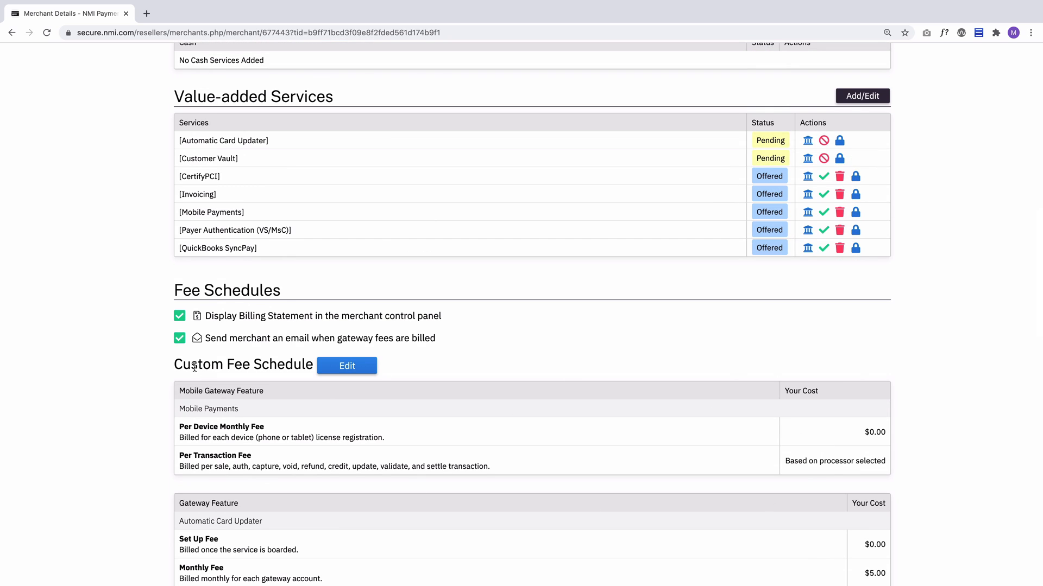
{"action": "left_click_drag", "start_coordinate": [174, 365], "coordinate": [325, 372]}
{"action": "left_click", "coordinate": [325, 371]}
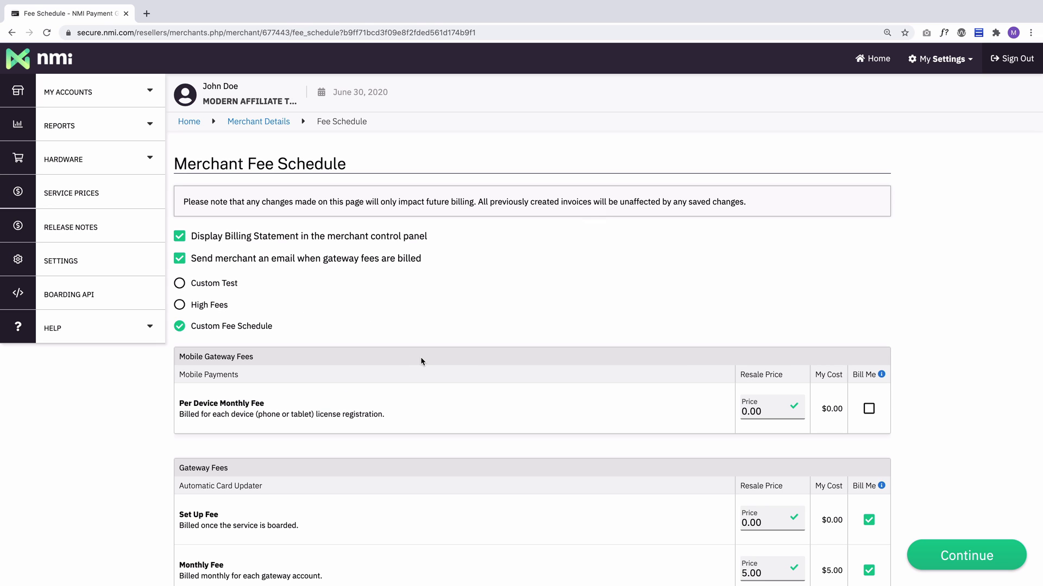
{"action": "left_click", "coordinate": [180, 305]}
{"action": "left_click", "coordinate": [225, 350]}
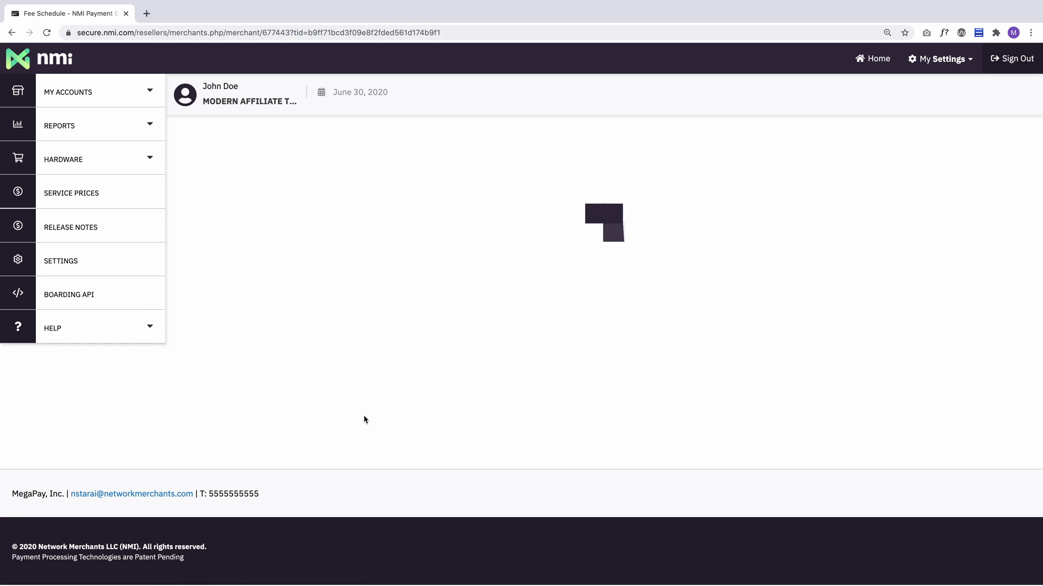
Review the High Fees schedule listed on the merchant details page.
{"action": "scroll", "coordinate": [409, 422], "scroll_direction": "down", "scroll_amount": 20}
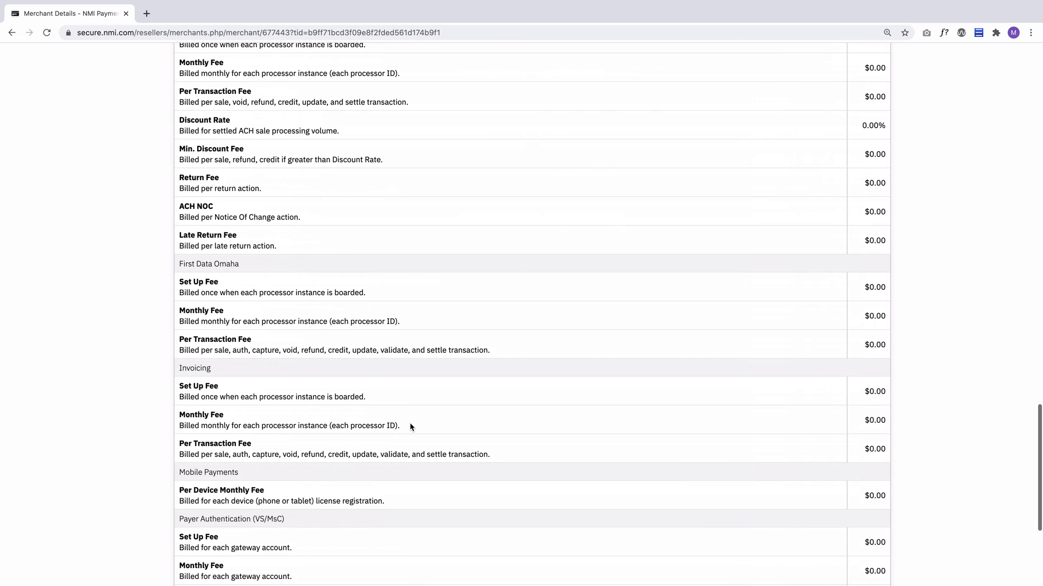
{"action": "scroll", "coordinate": [409, 426], "scroll_direction": "up", "scroll_amount": 15}
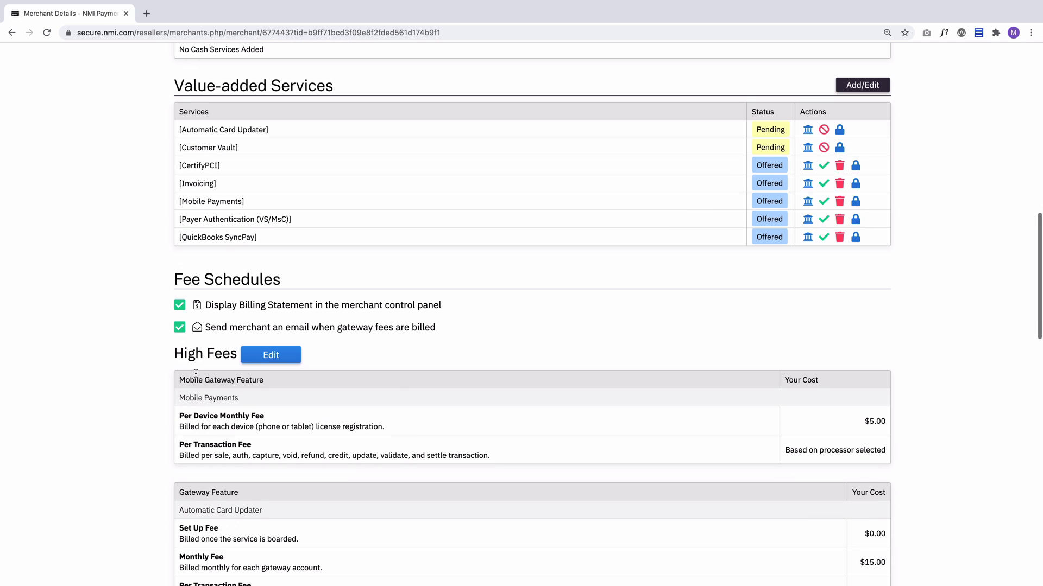
{"action": "left_click_drag", "start_coordinate": [163, 353], "coordinate": [234, 353]}
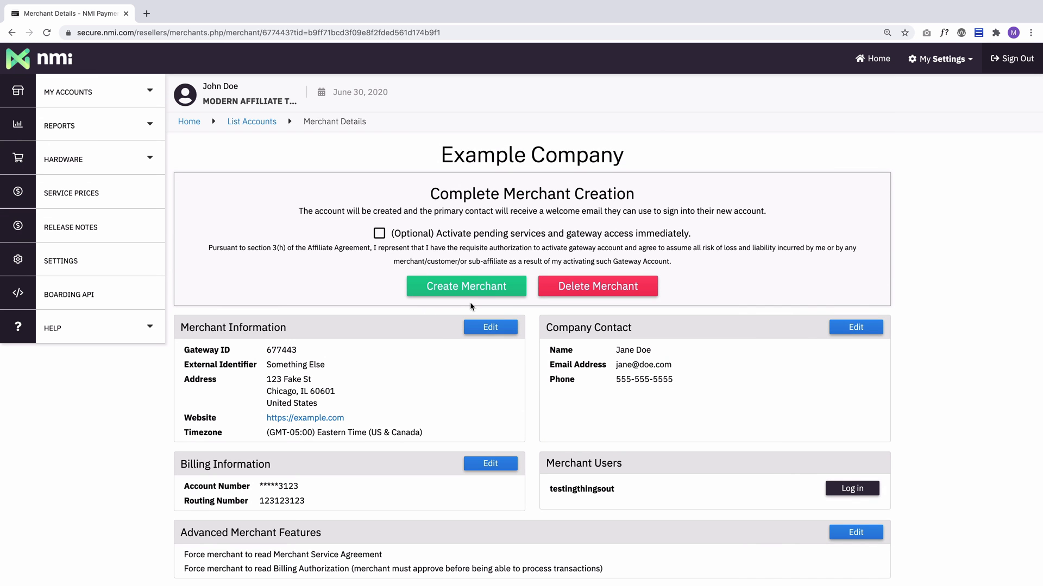
Create the merchant account to complete merchant creation.
{"action": "left_click", "coordinate": [473, 286]}
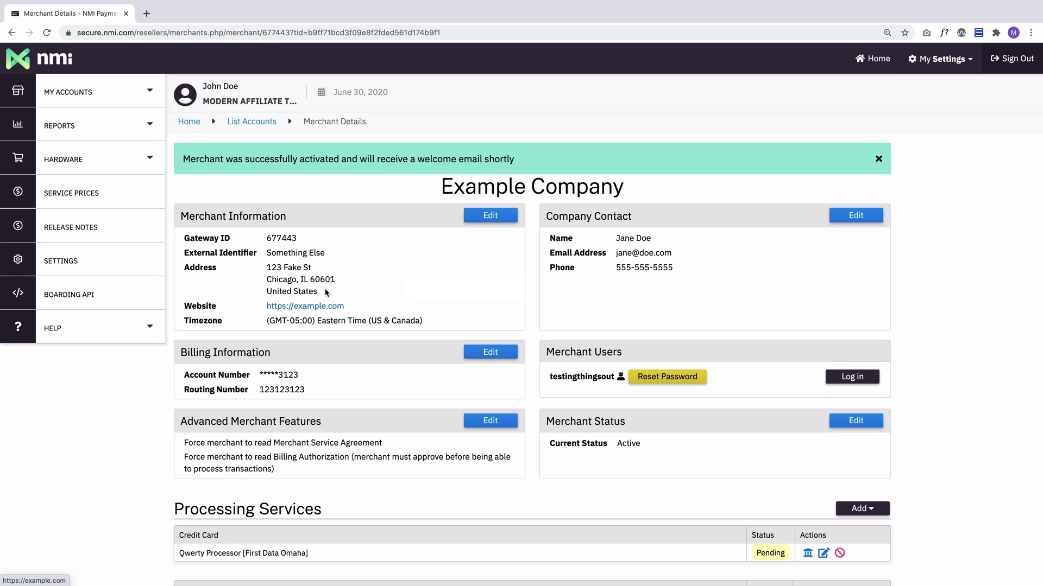
{"action": "left_click_drag", "start_coordinate": [185, 159], "coordinate": [513, 159]}
{"action": "left_click_drag", "start_coordinate": [426, 260], "coordinate": [428, 264]}
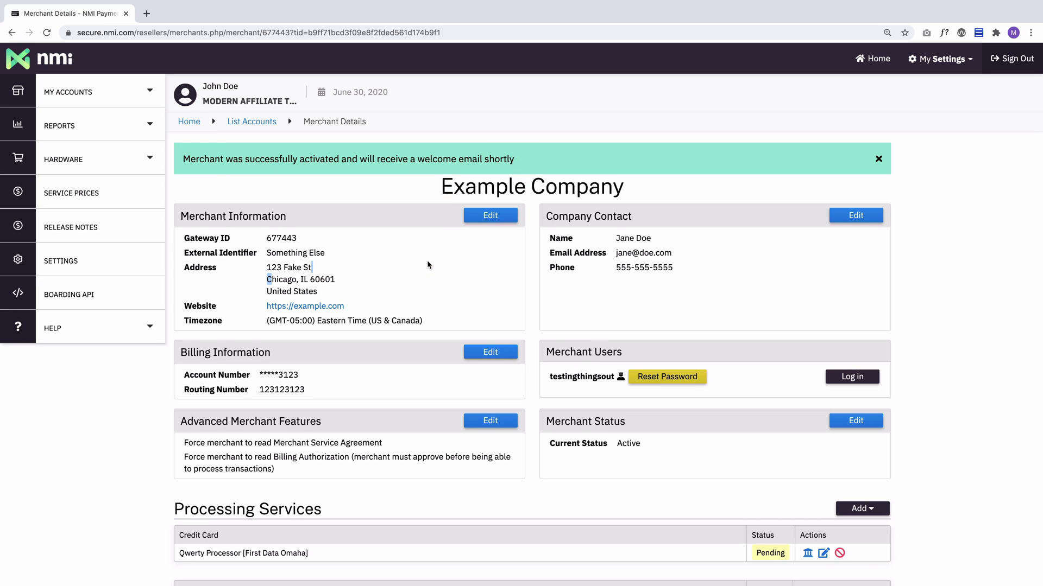